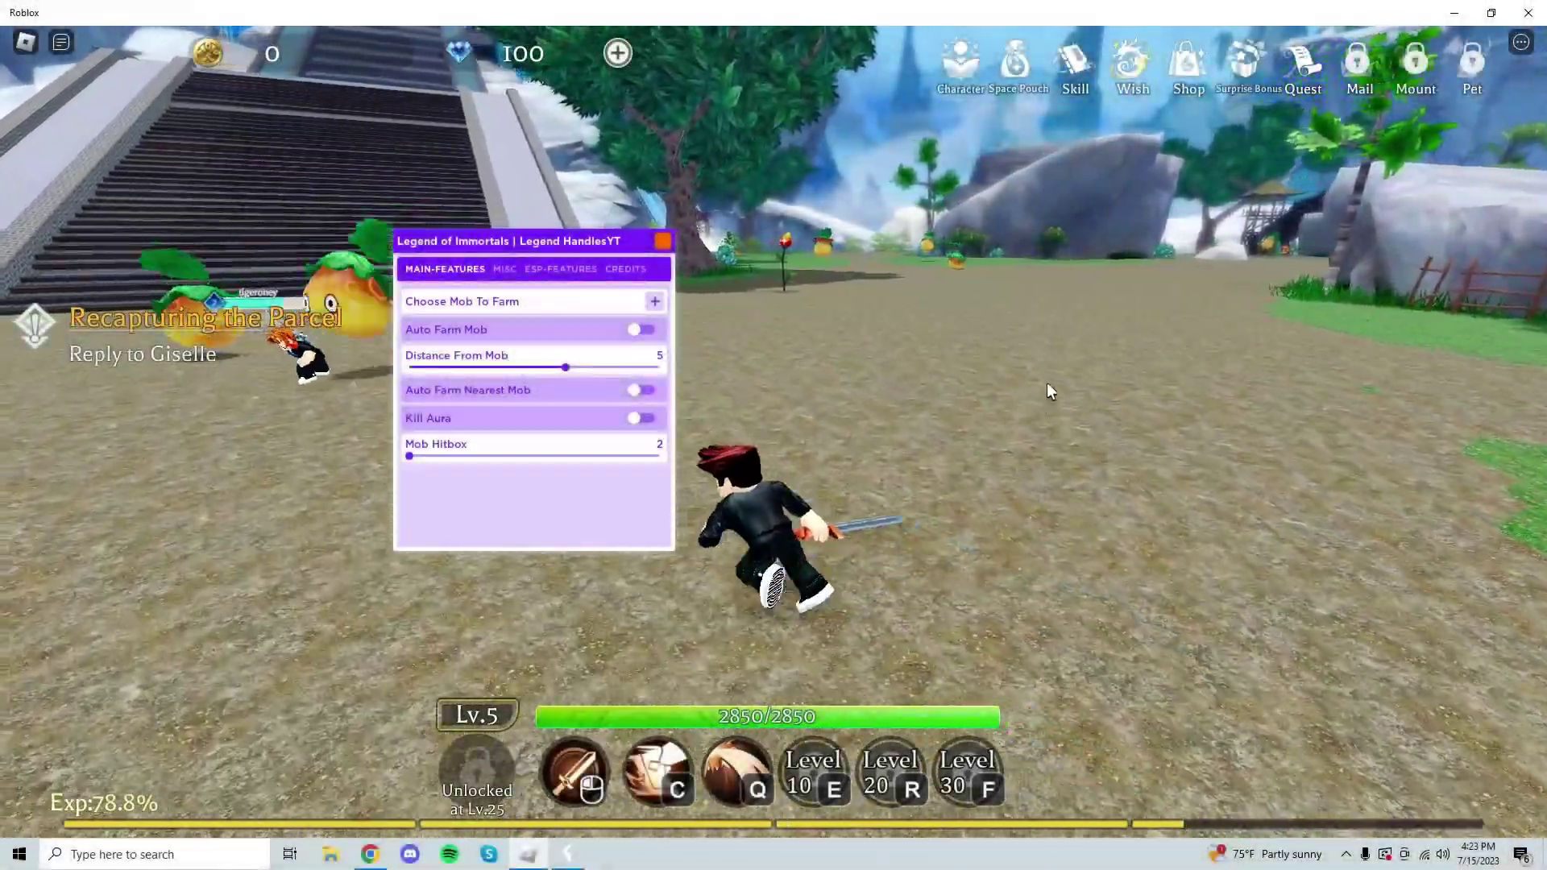
- Switch off Auto Farm Mob, move out of the river, and set Distance From Mob to -1
key(a)
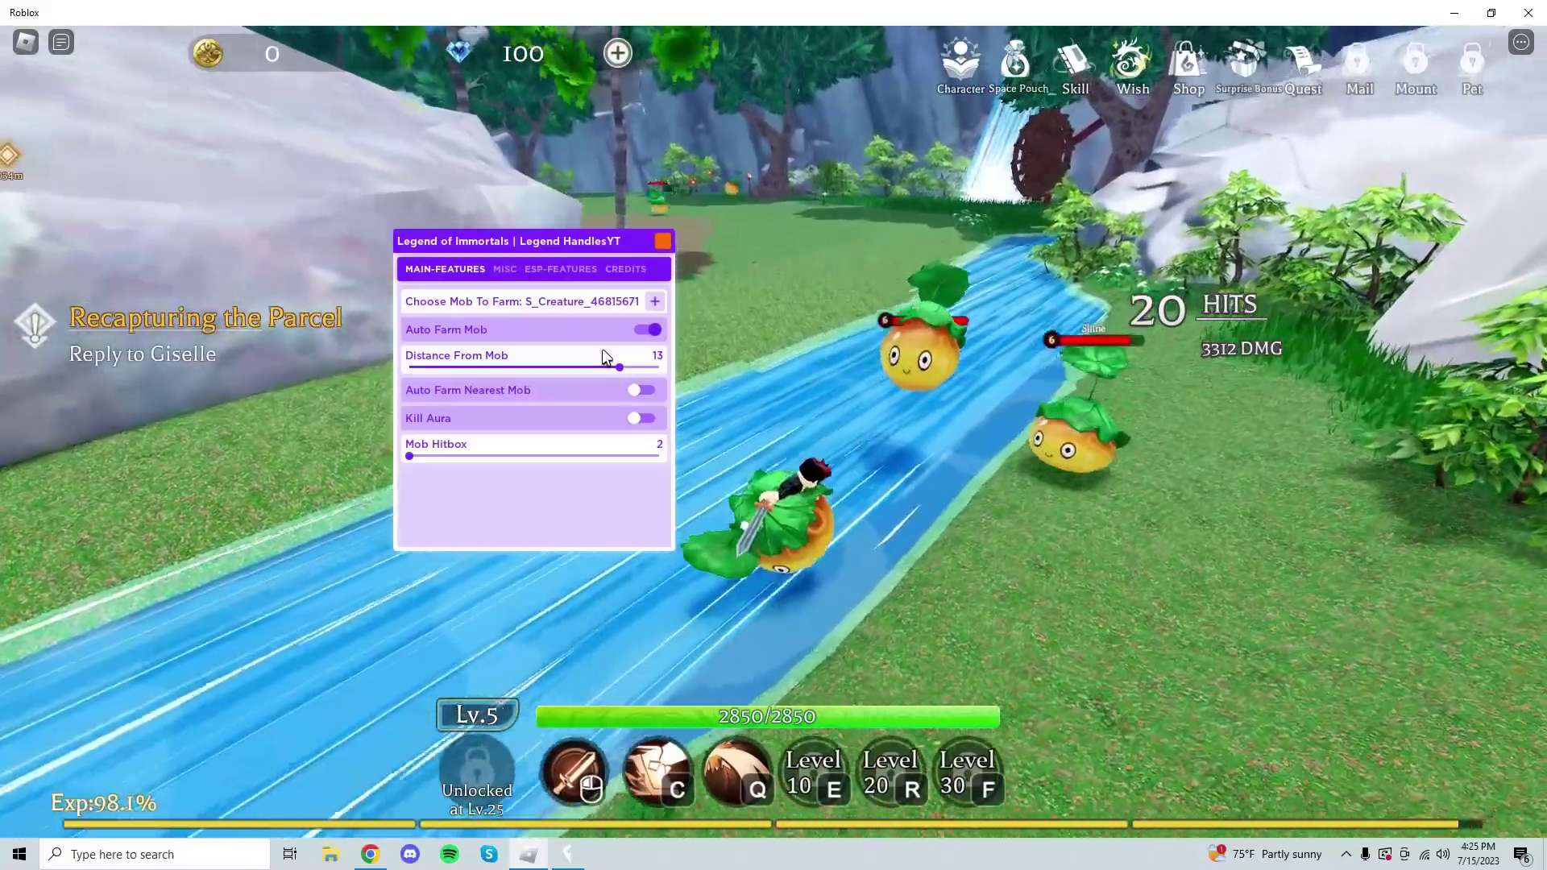
click(500, 335)
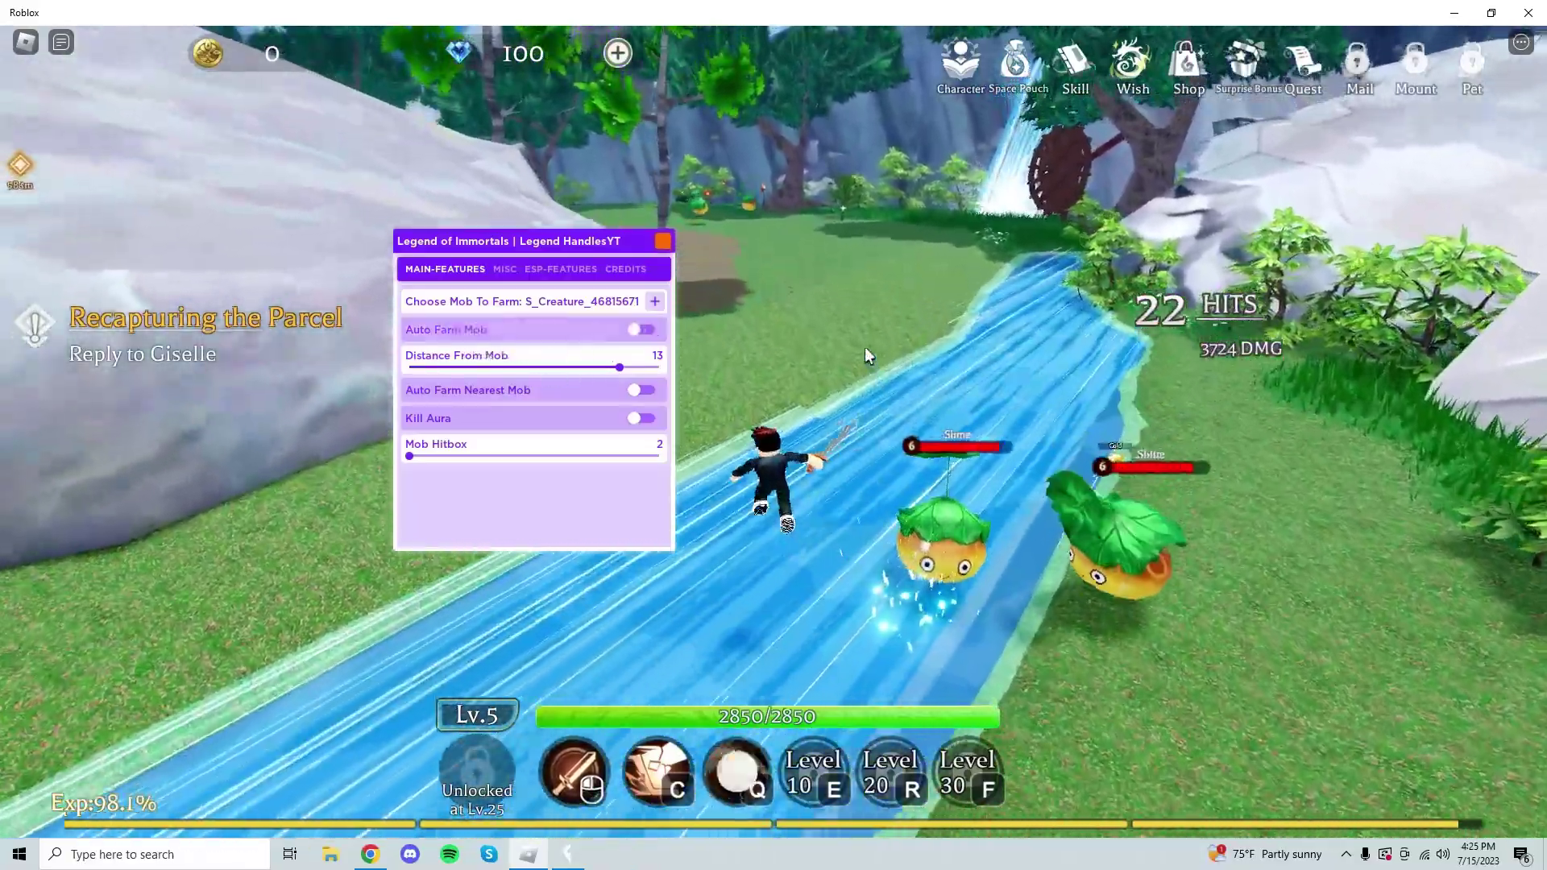
key(w)
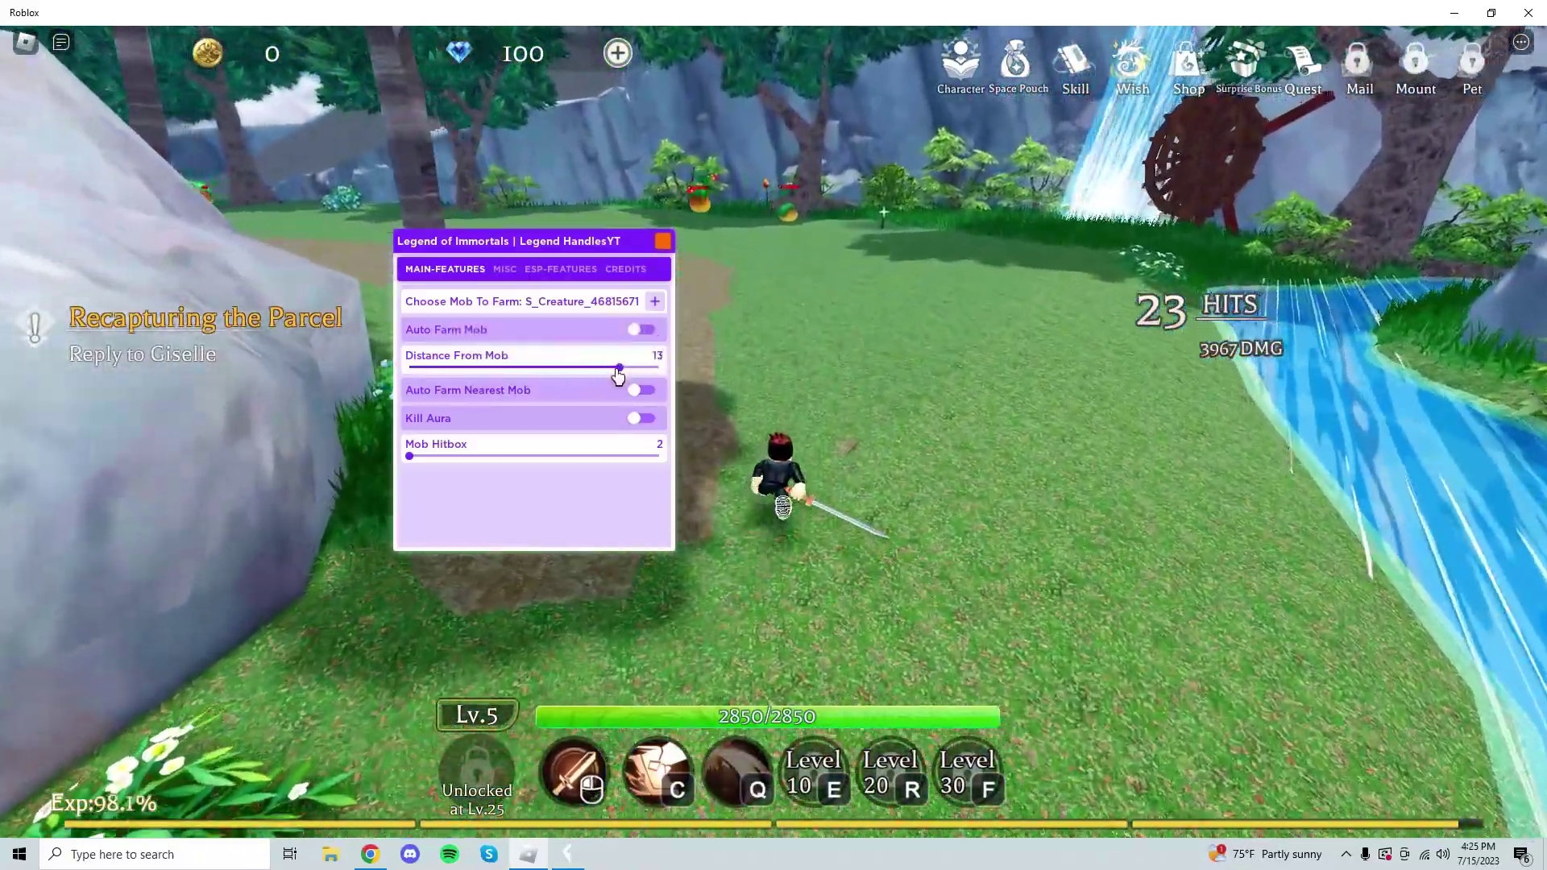
drag(618, 376, 532, 366)
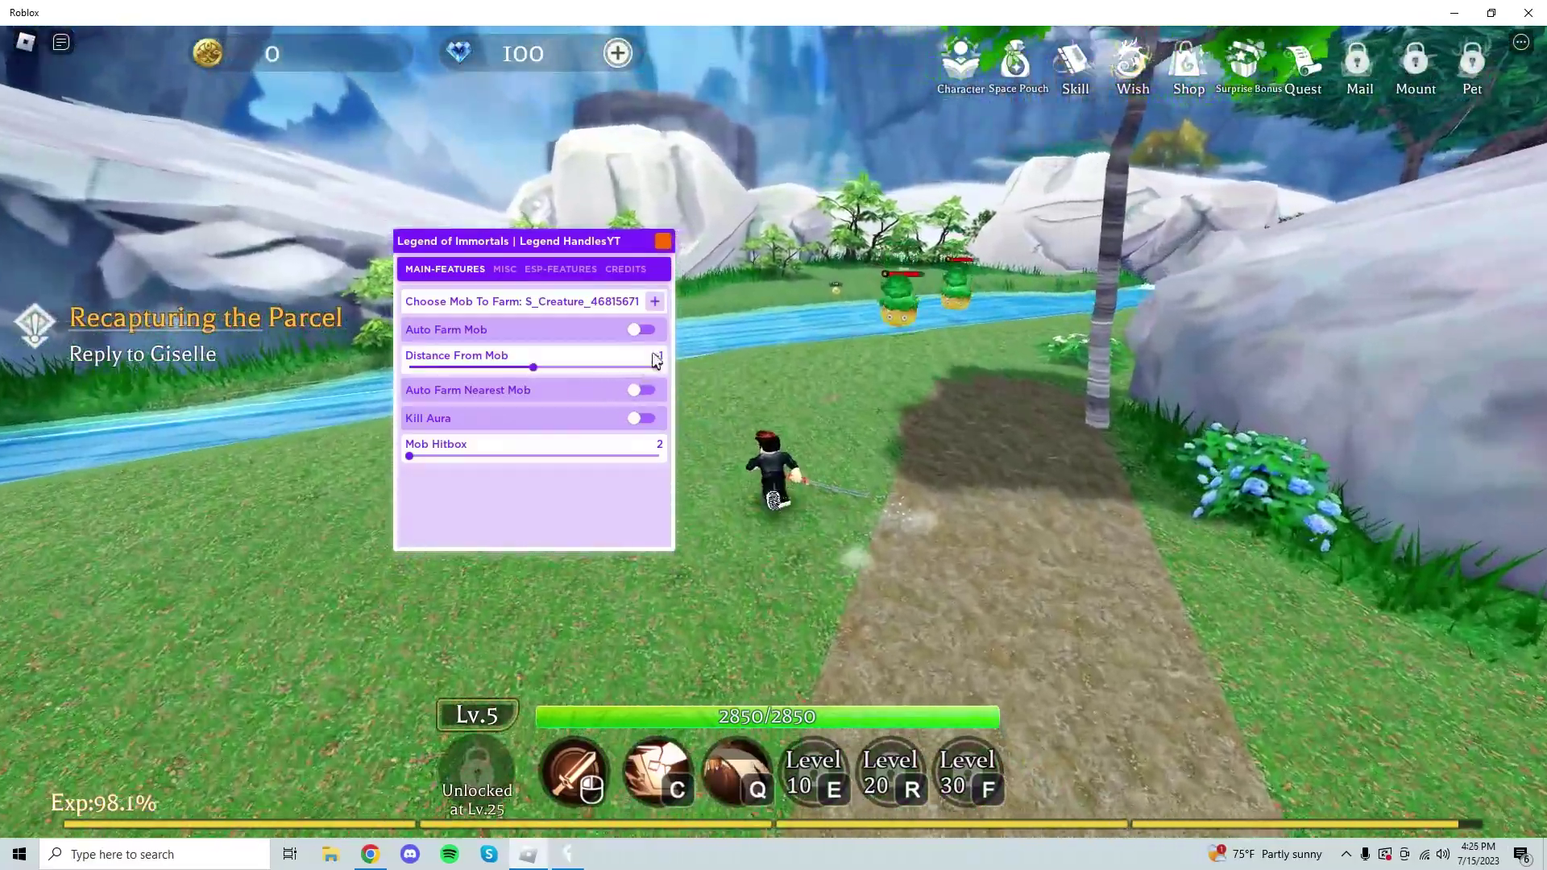
- Check the Choose Mob To Farm list, then enable Auto Farm Nearest Mob
click(620, 303)
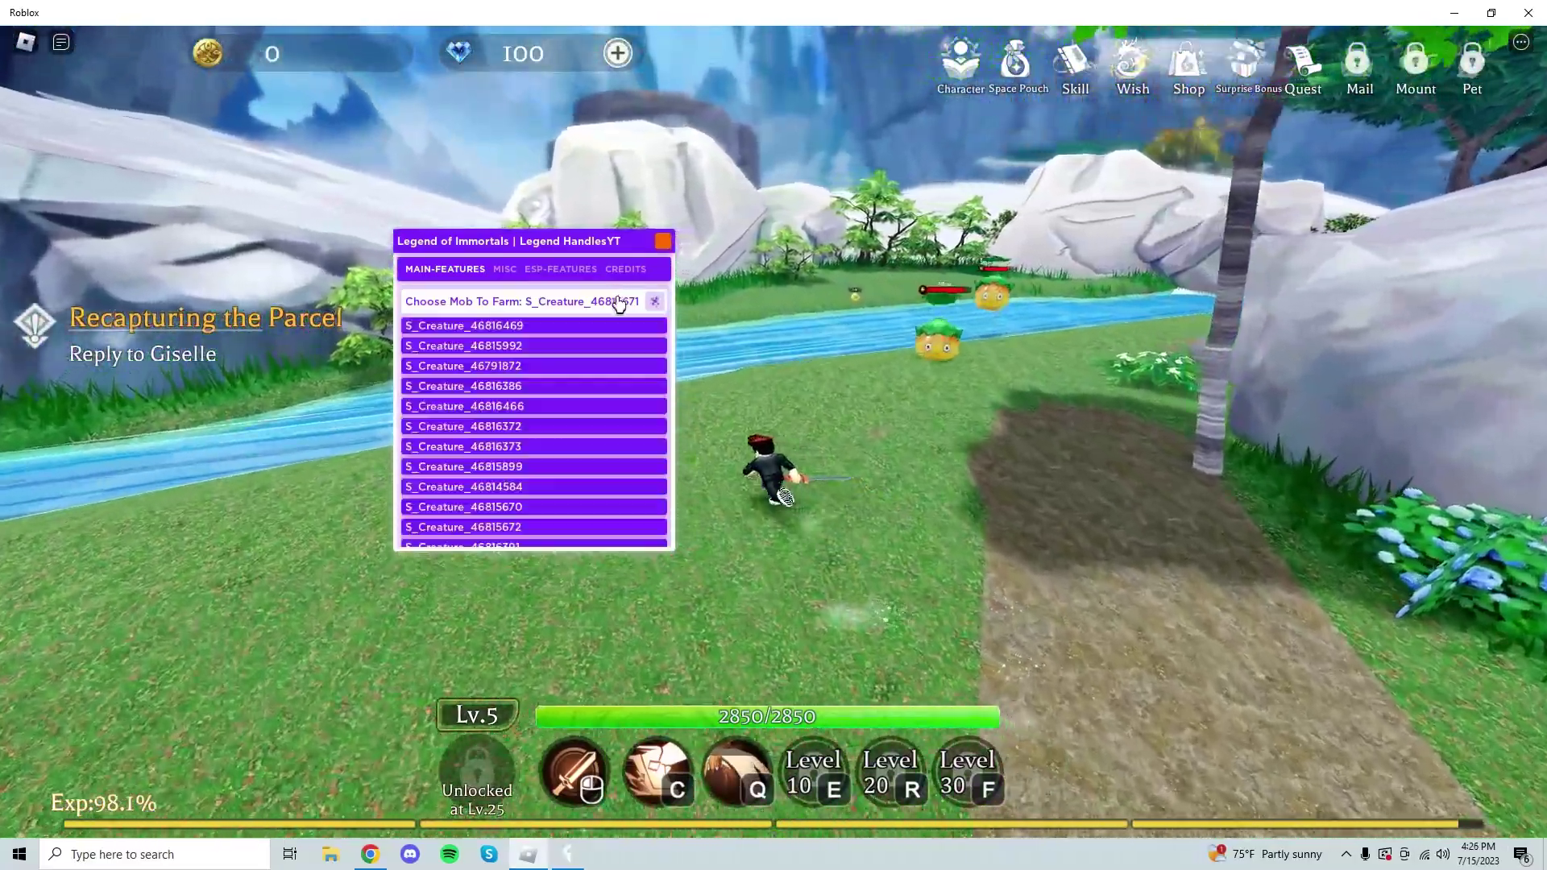
click(580, 303)
click(591, 391)
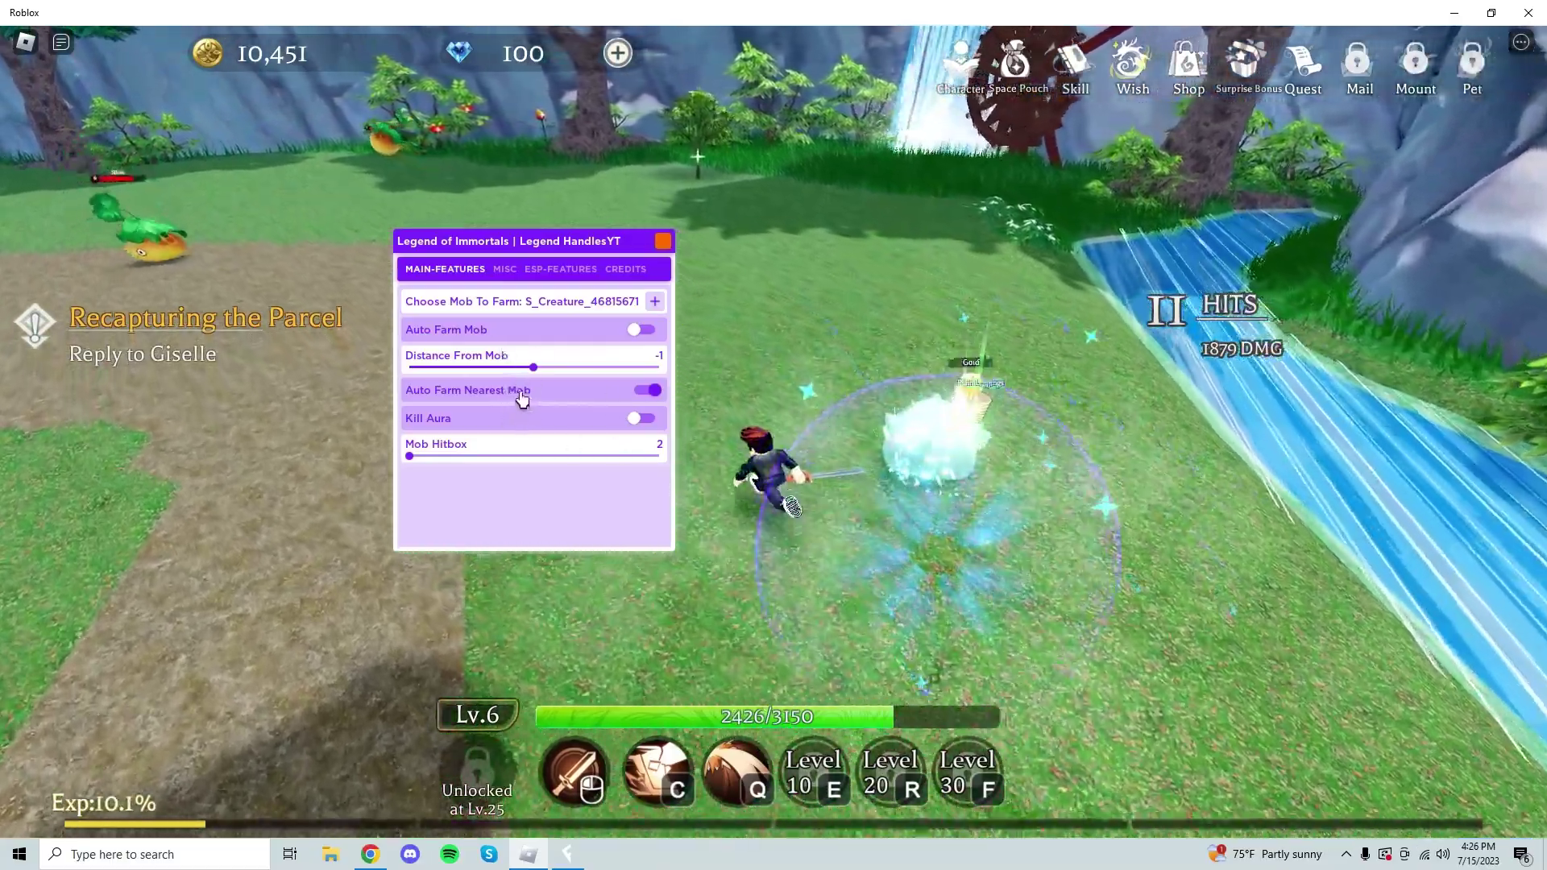
- Disable Auto Farm Nearest Mob, view the player list, and run toward the King Slime
click(521, 393)
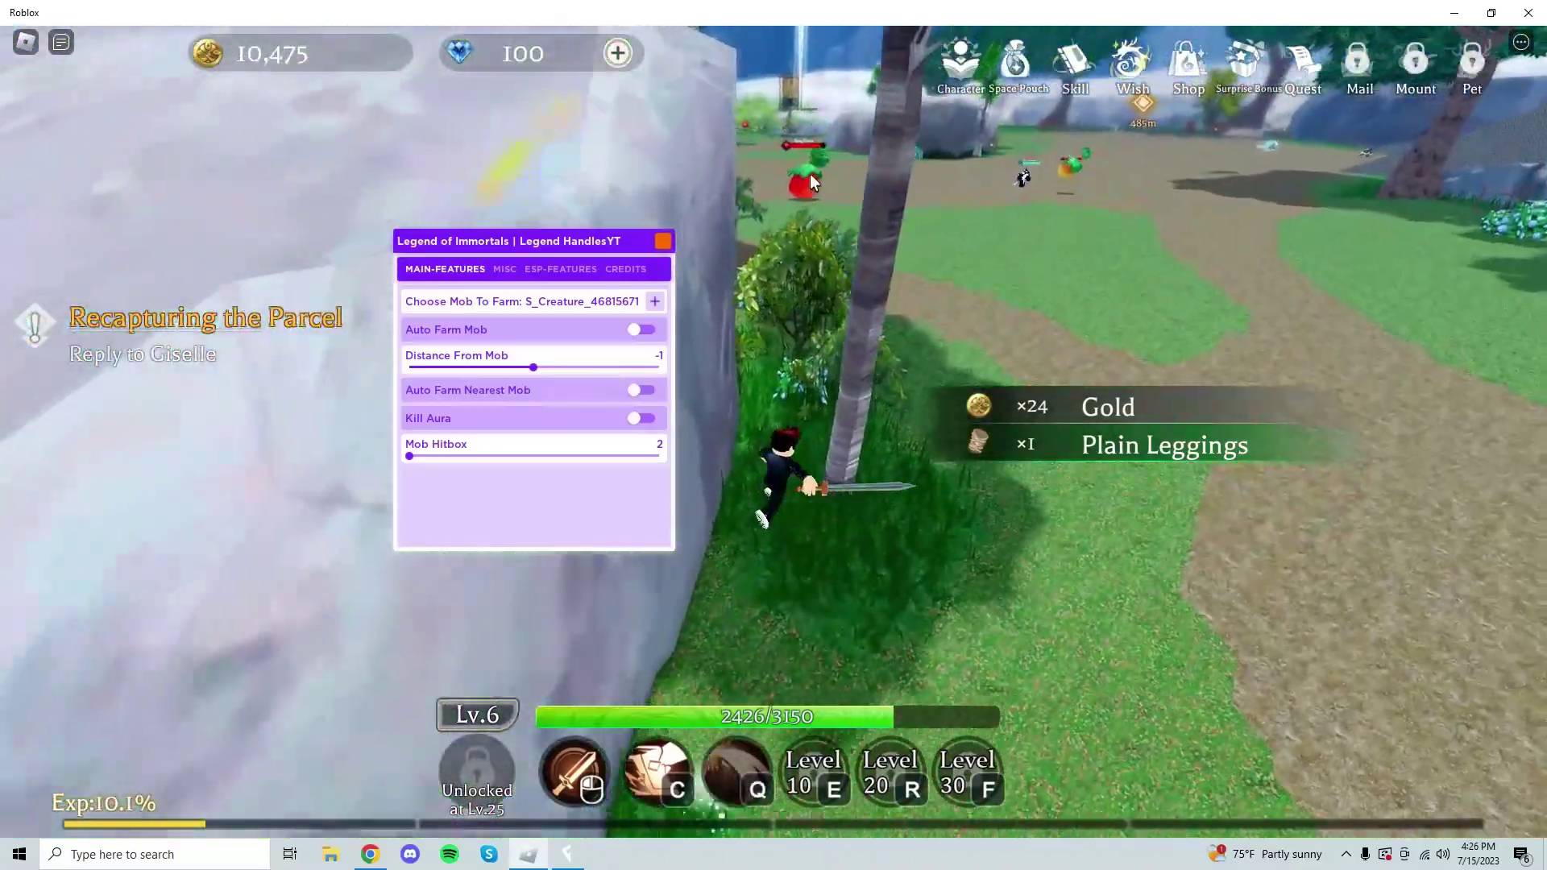
key(Tab)
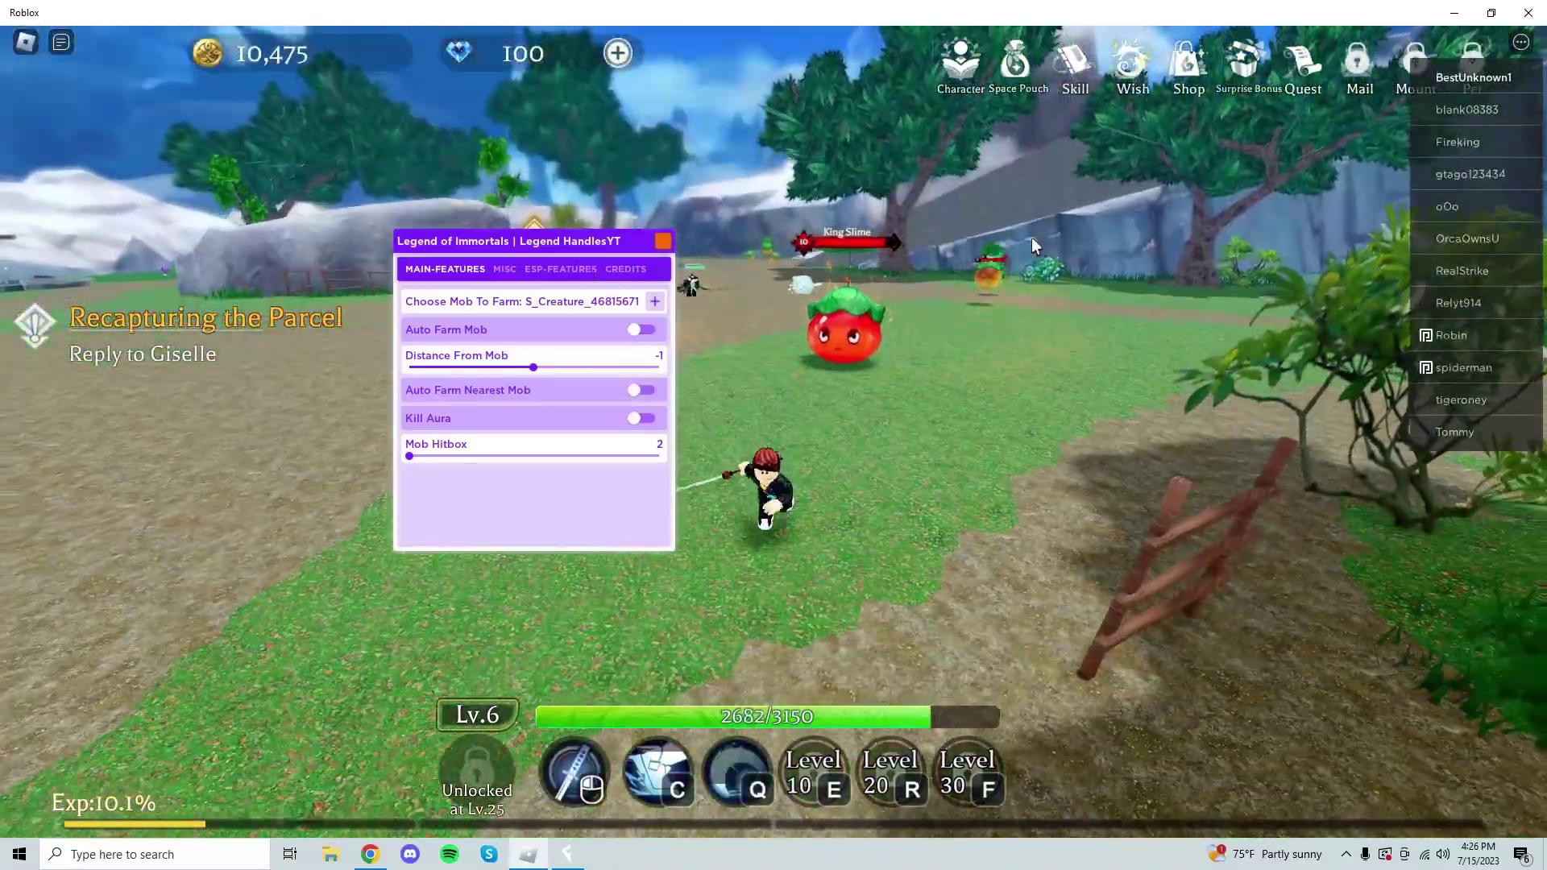
key(w)
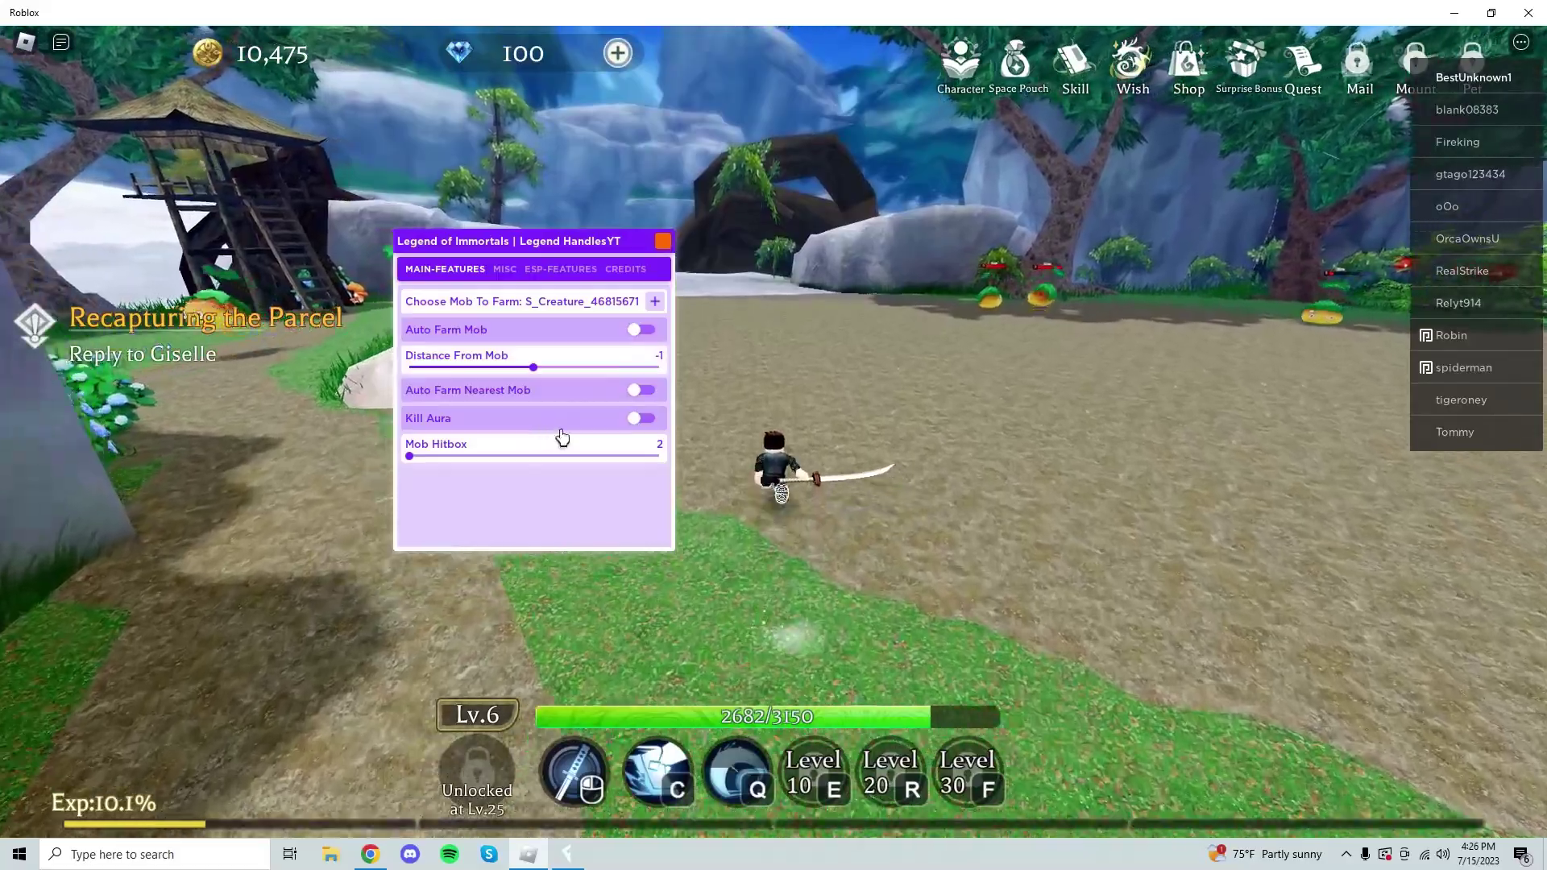
key(w)
key(w)
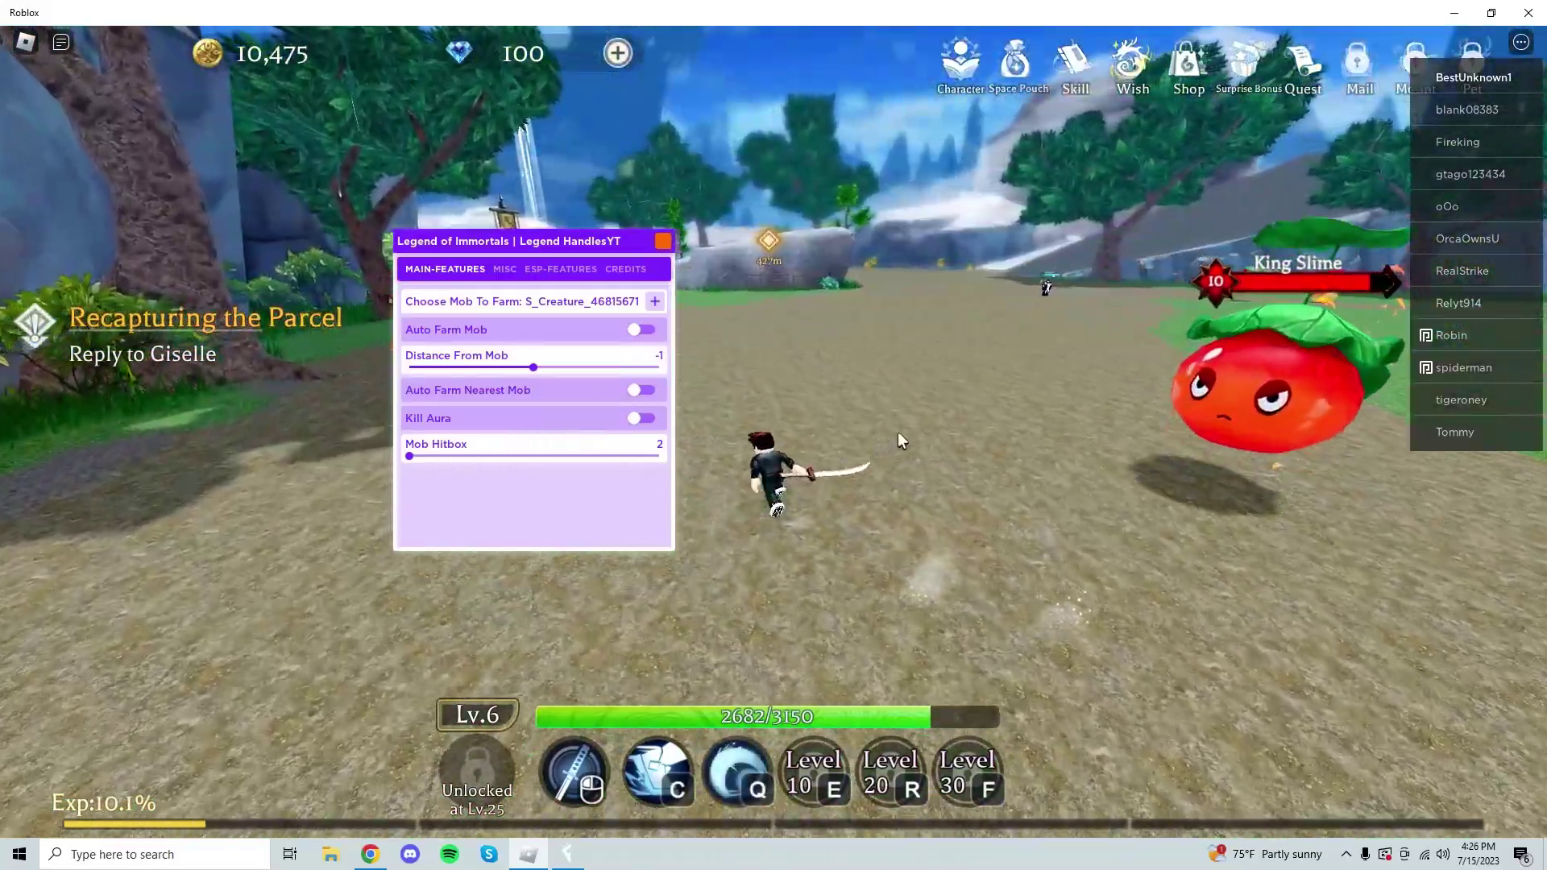
key(q)
key(w)
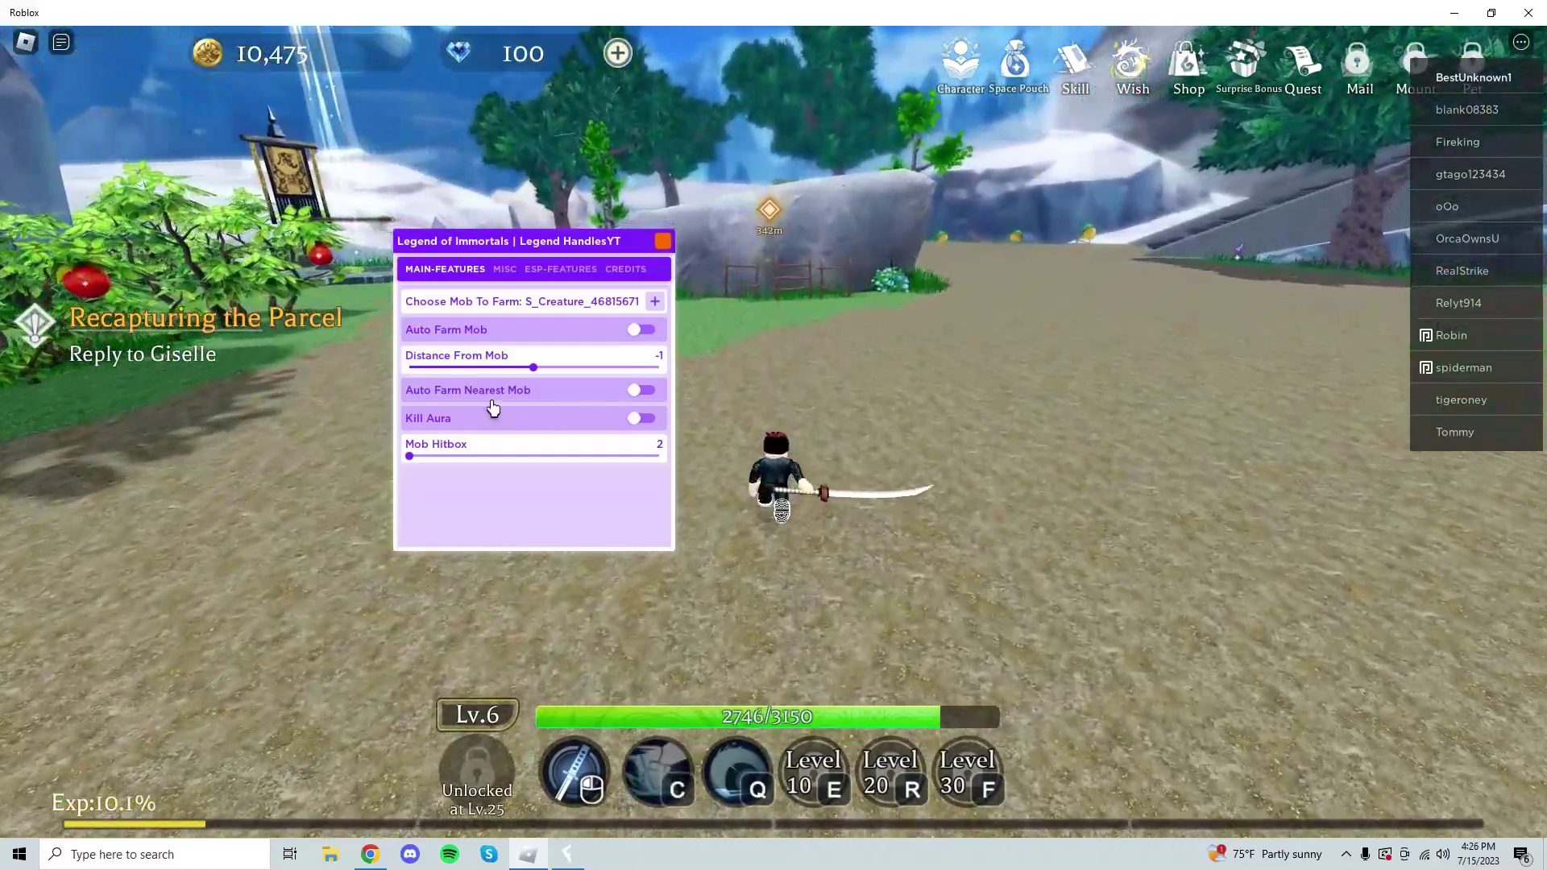
- Set Mob Hitbox to 72 and walk into the slimes' enlarged hitboxes
drag(408, 456, 444, 458)
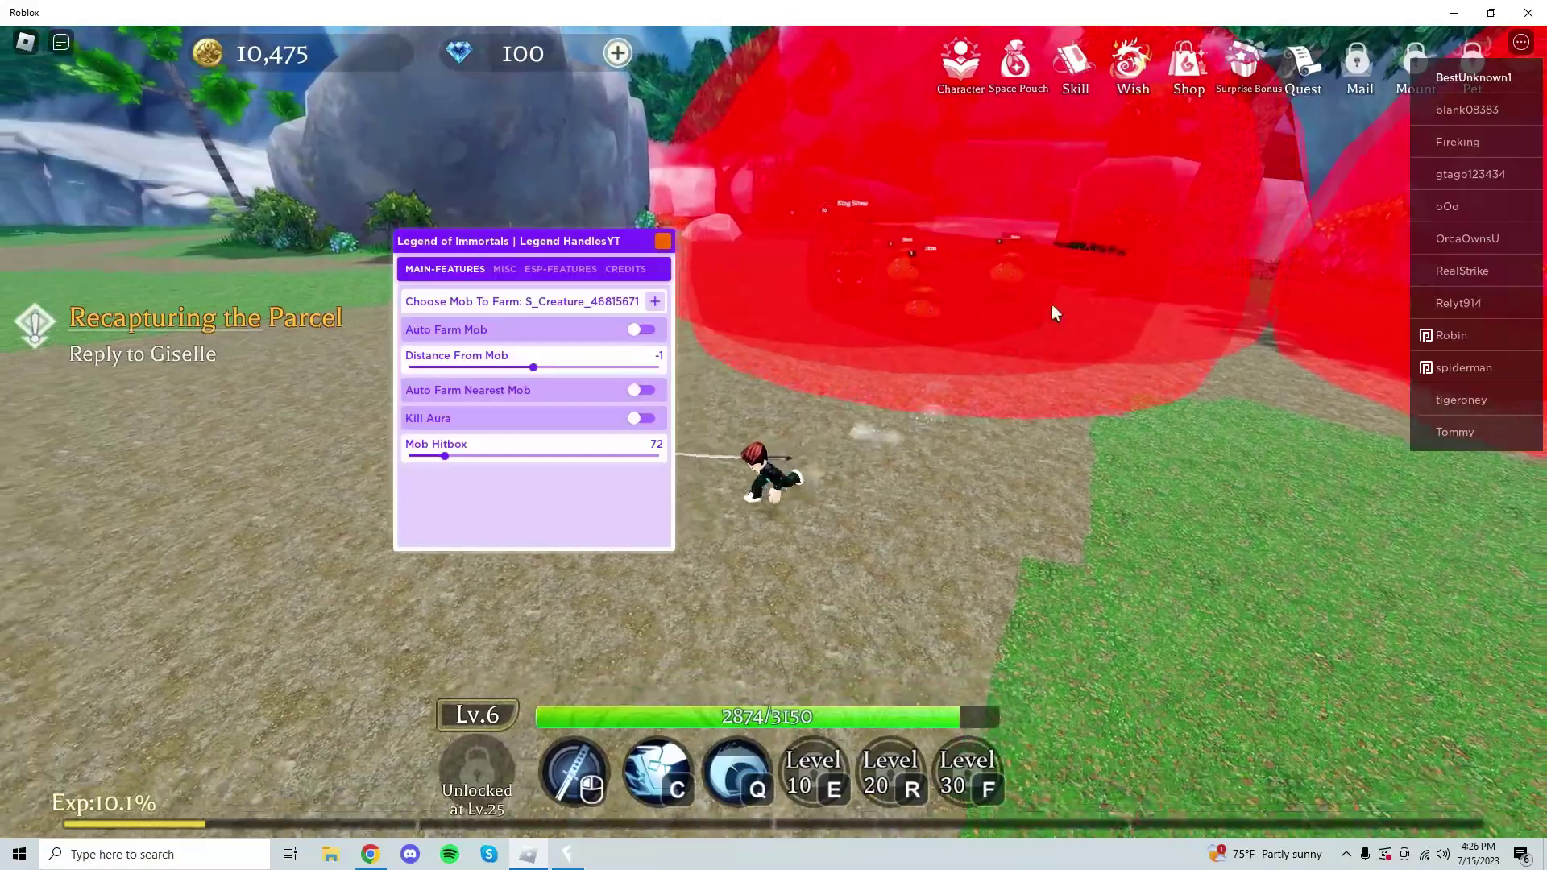
key(w)
click(953, 320)
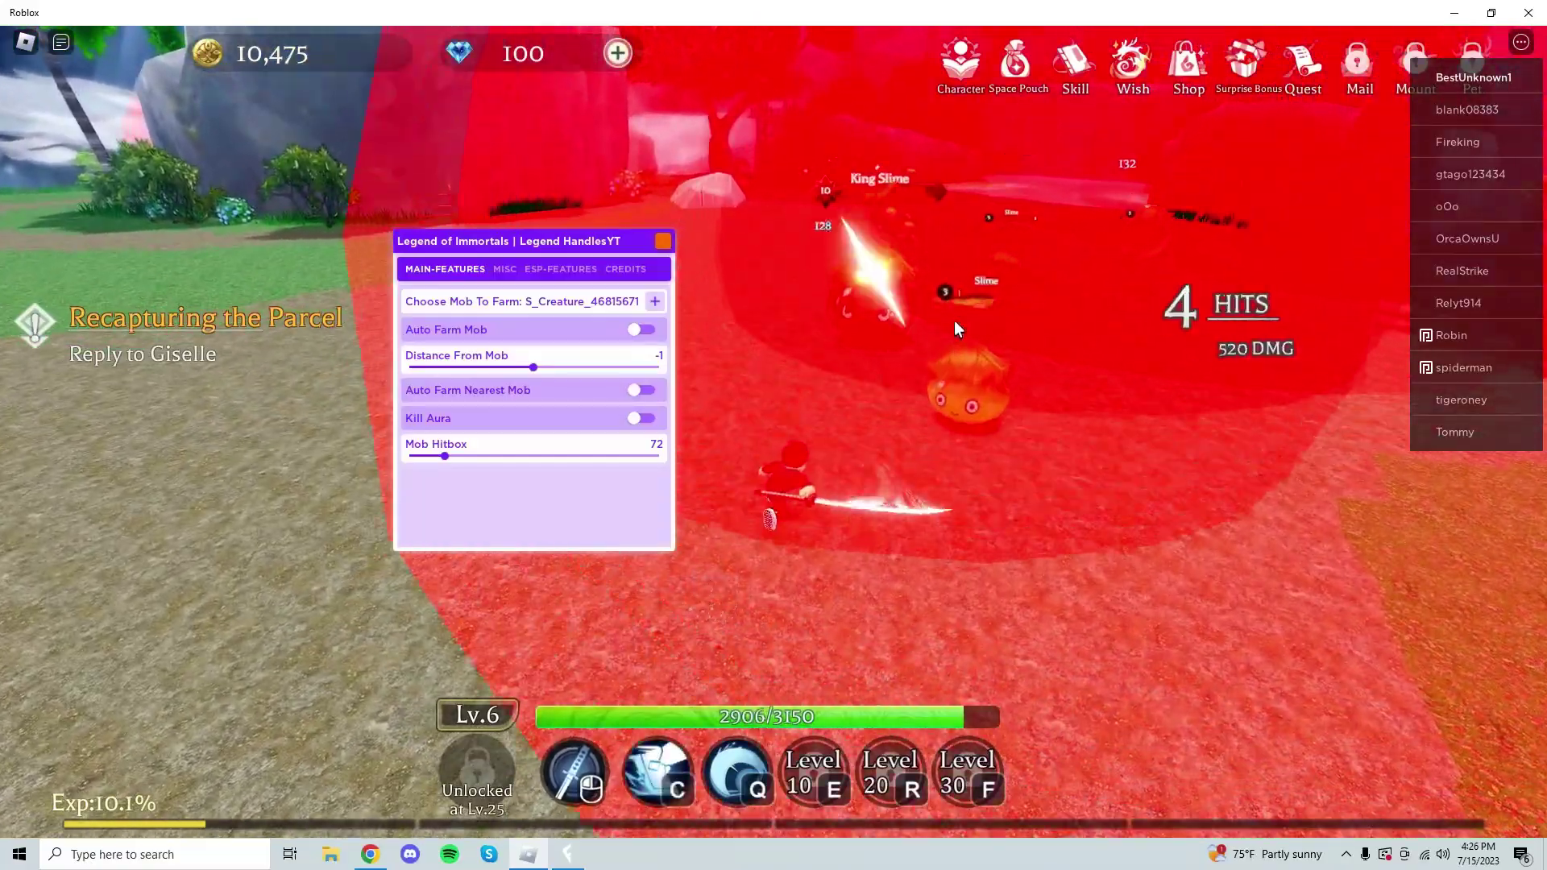
click(953, 321)
- Slash the slimes repeatedly with the sword until one drops gold
key(w)
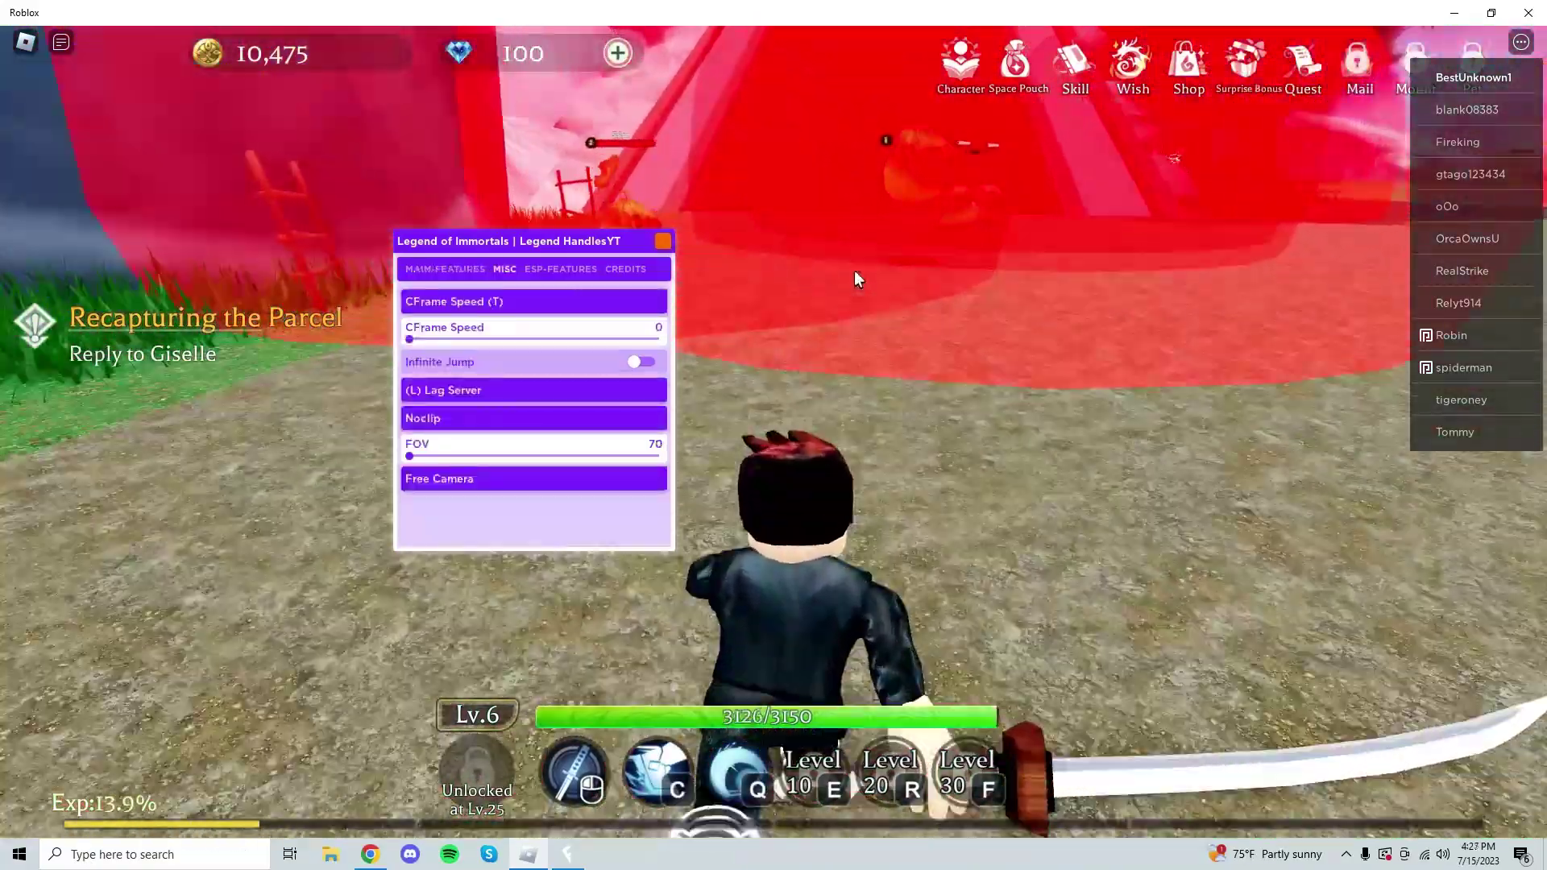
click(850, 273)
click(850, 278)
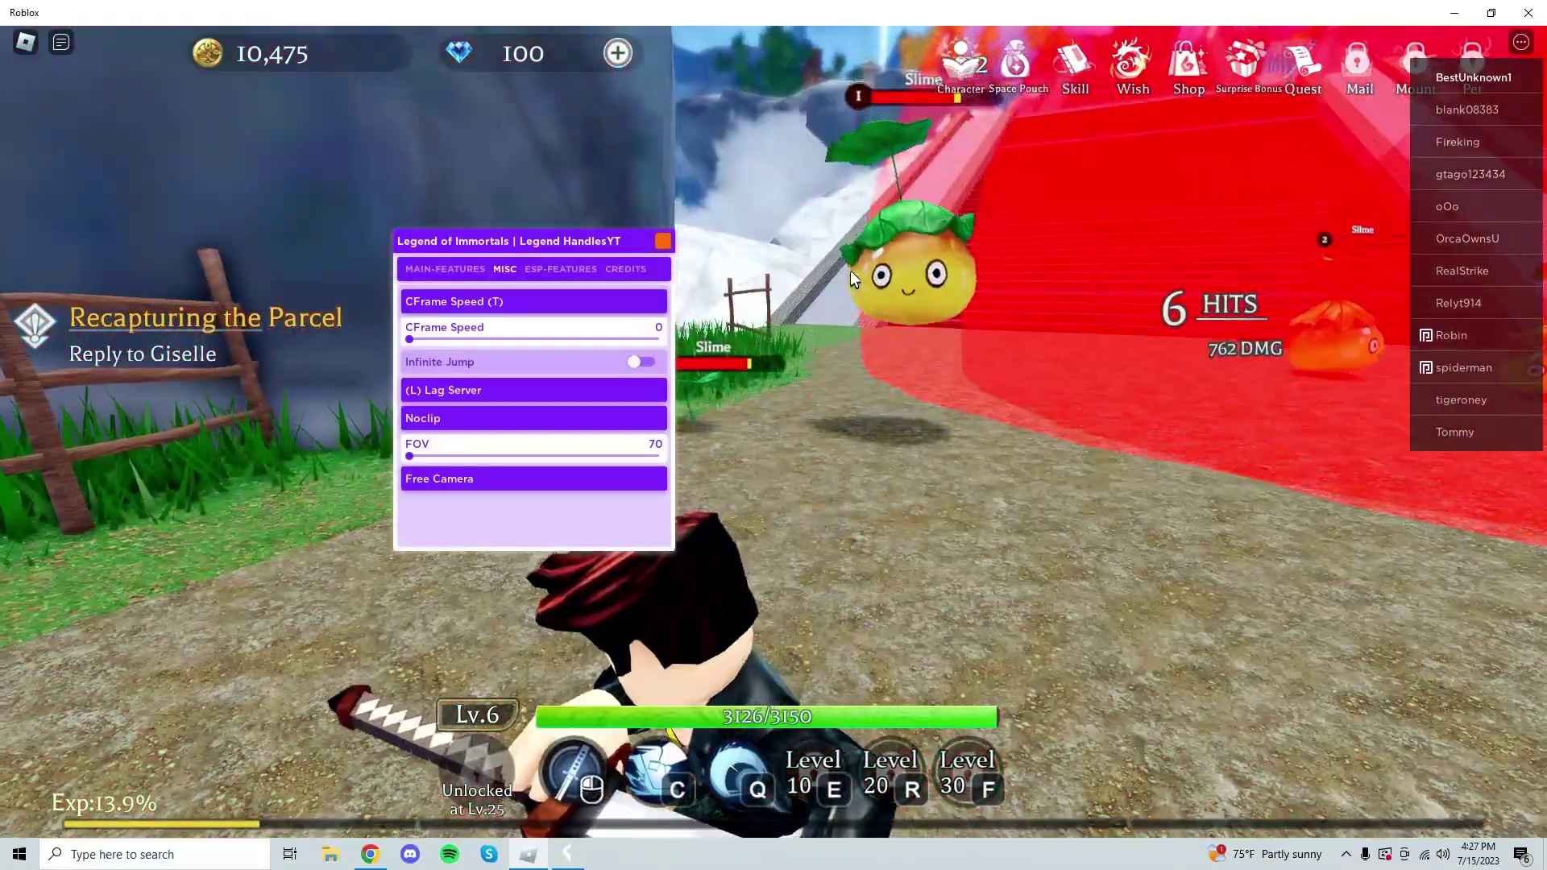
click(850, 279)
click(853, 278)
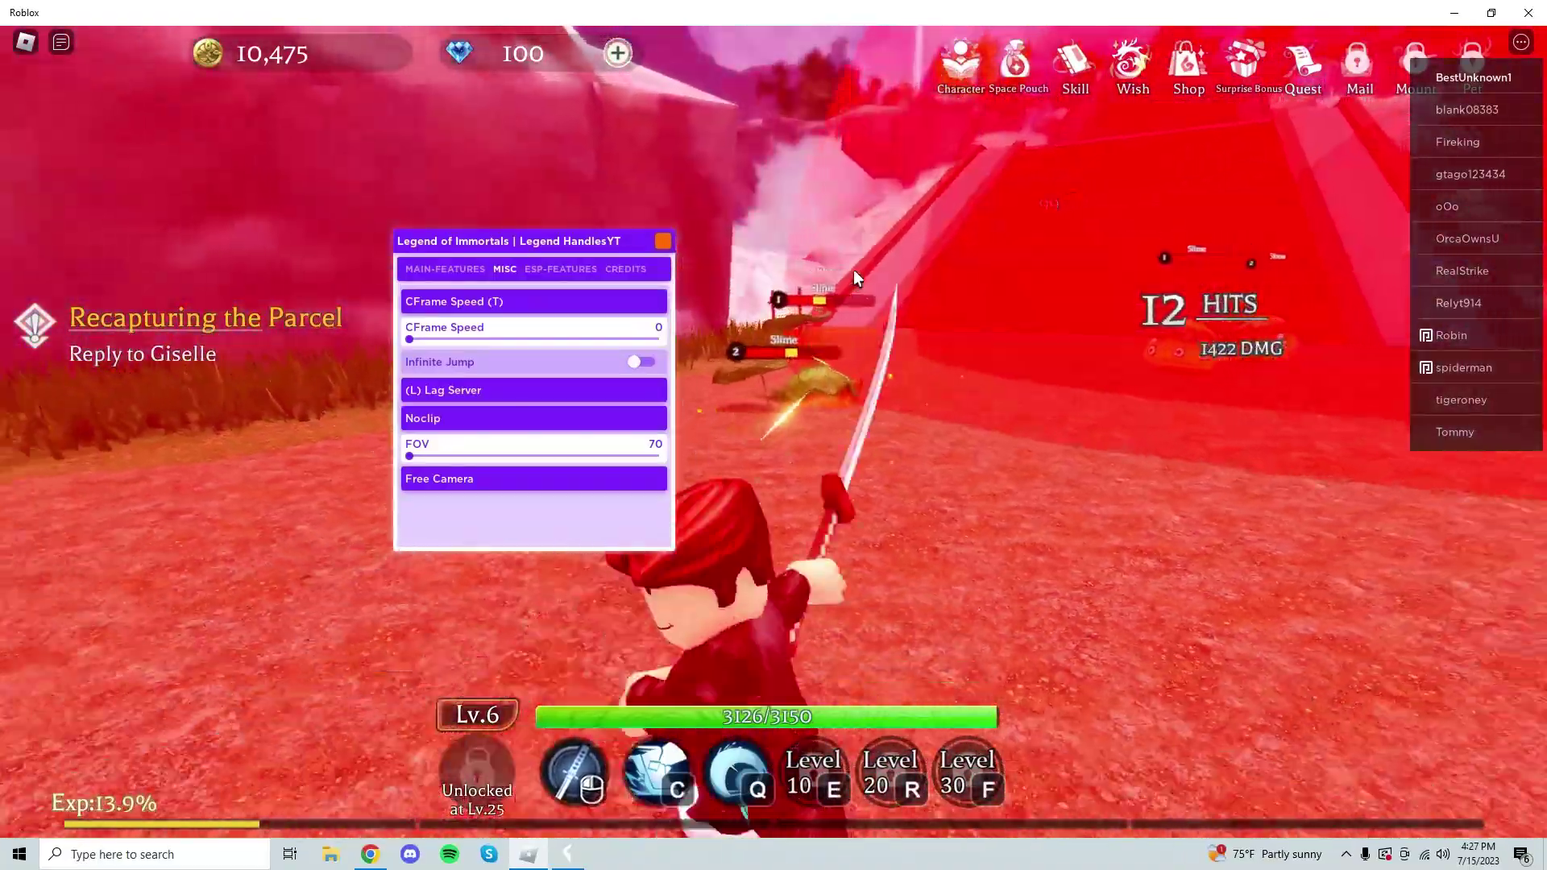
click(853, 278)
click(853, 278)
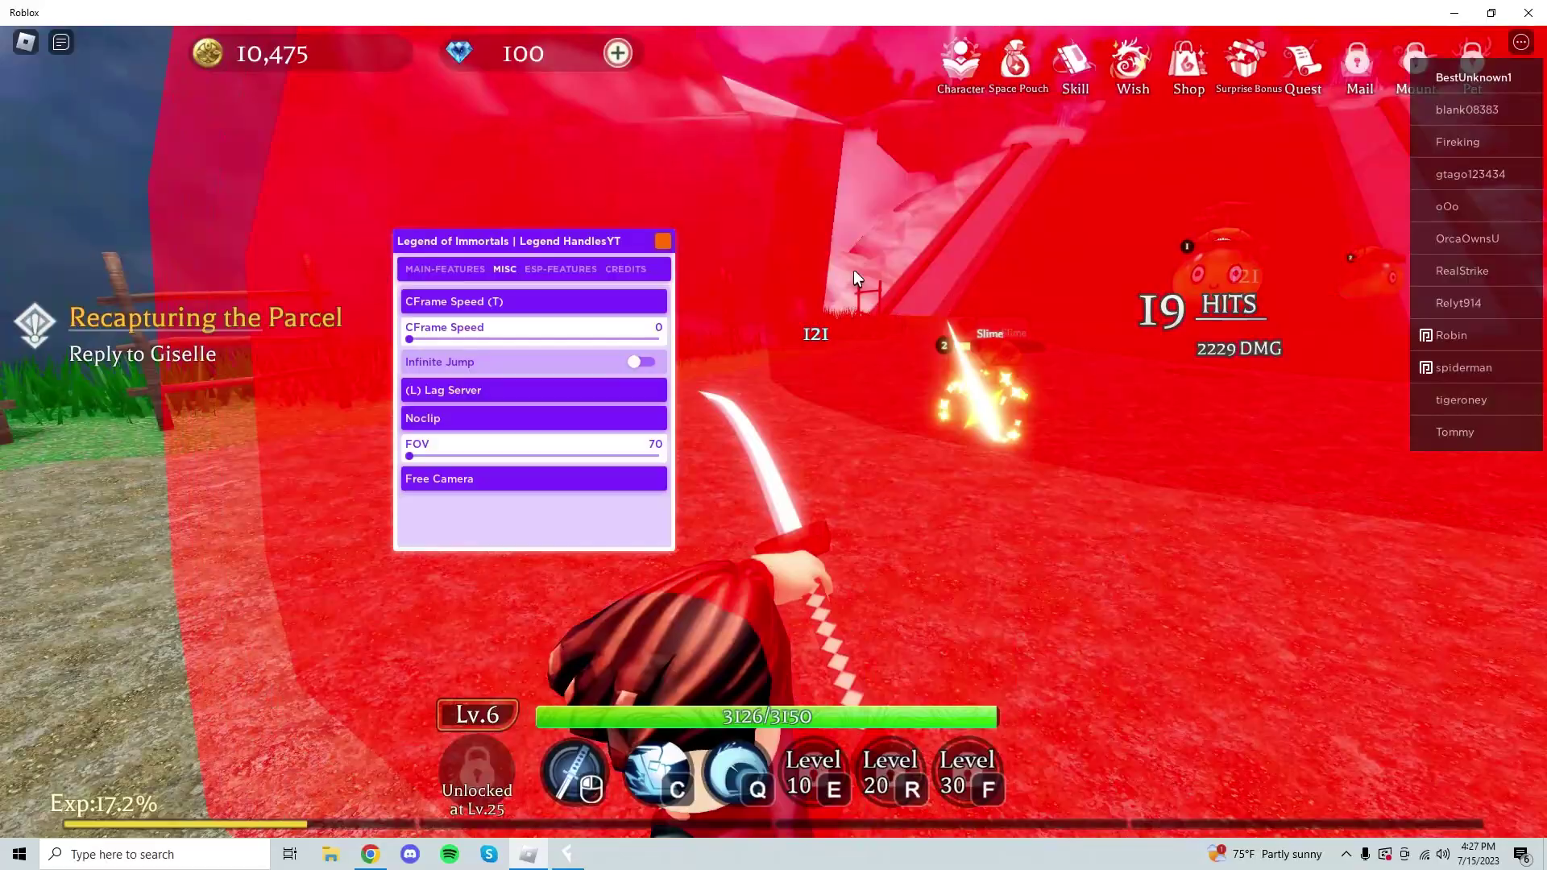
click(850, 279)
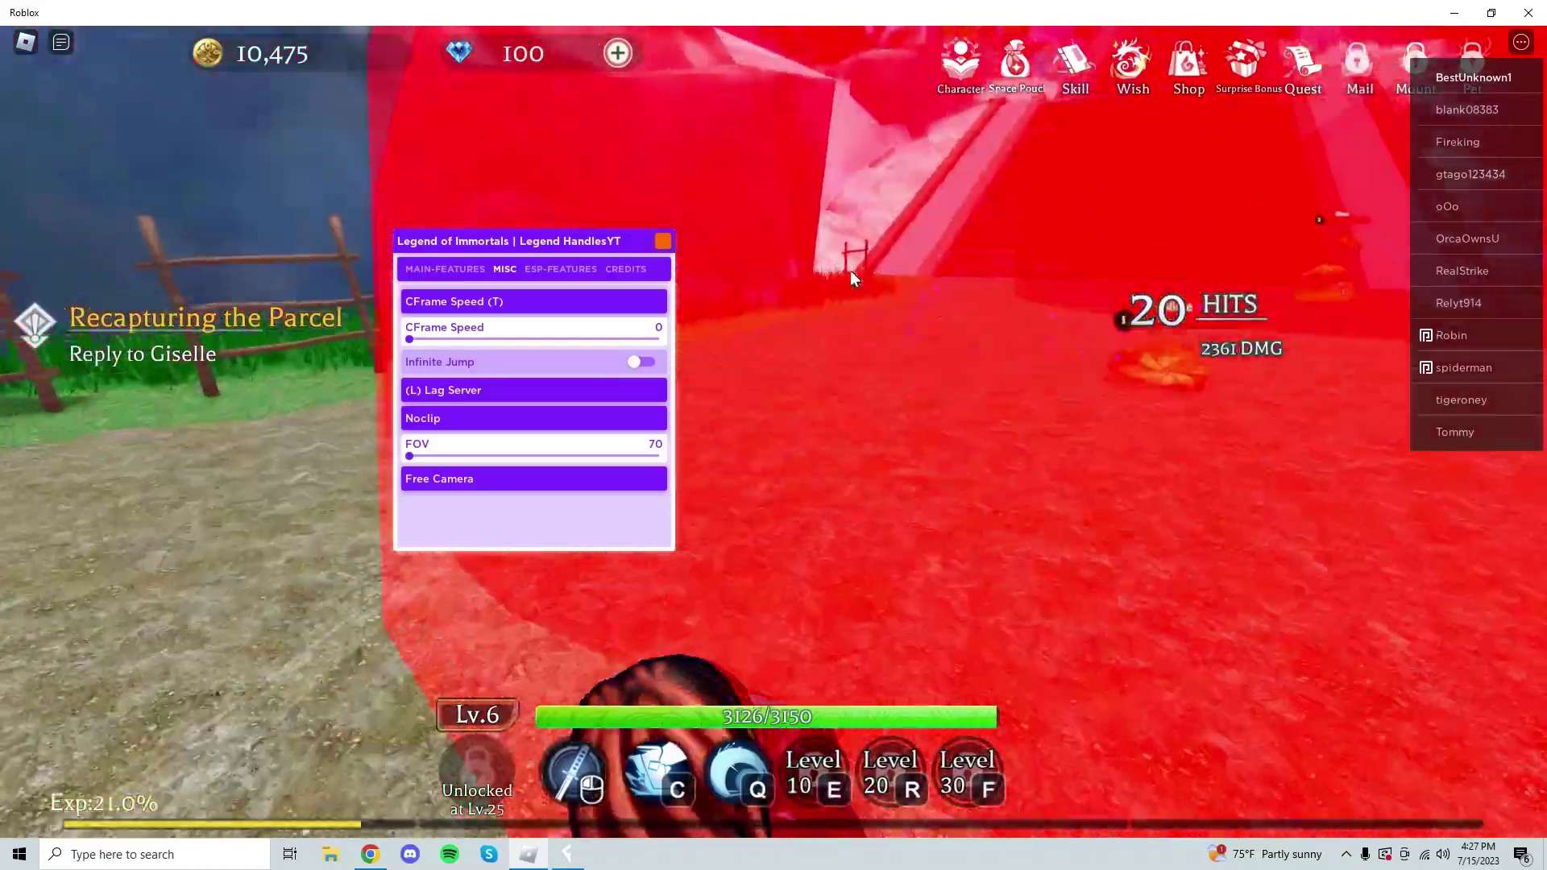
click(850, 278)
click(849, 278)
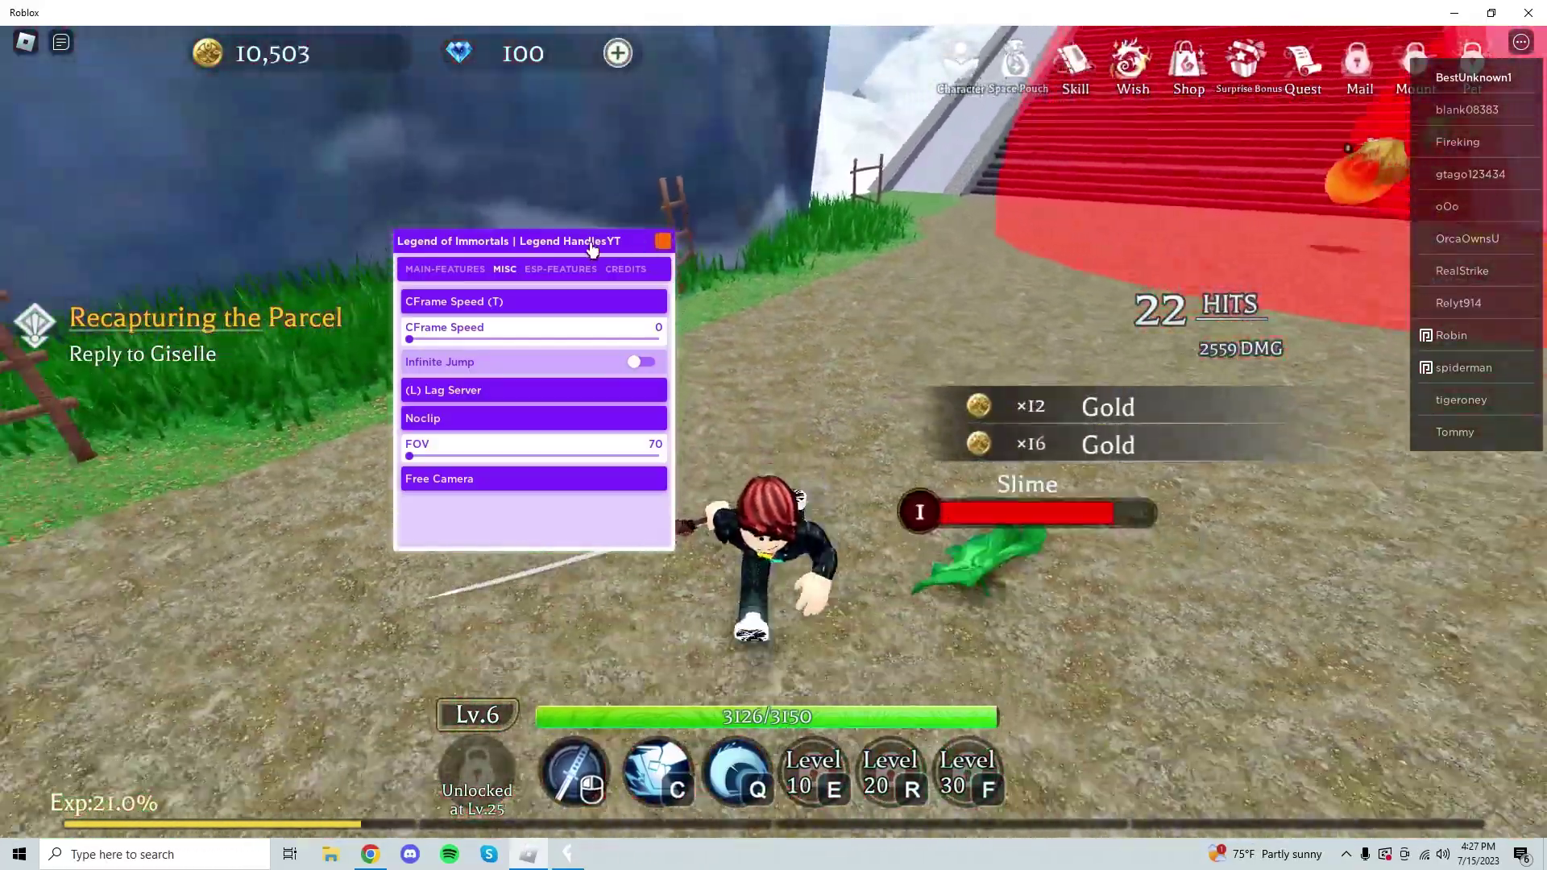
click(445, 269)
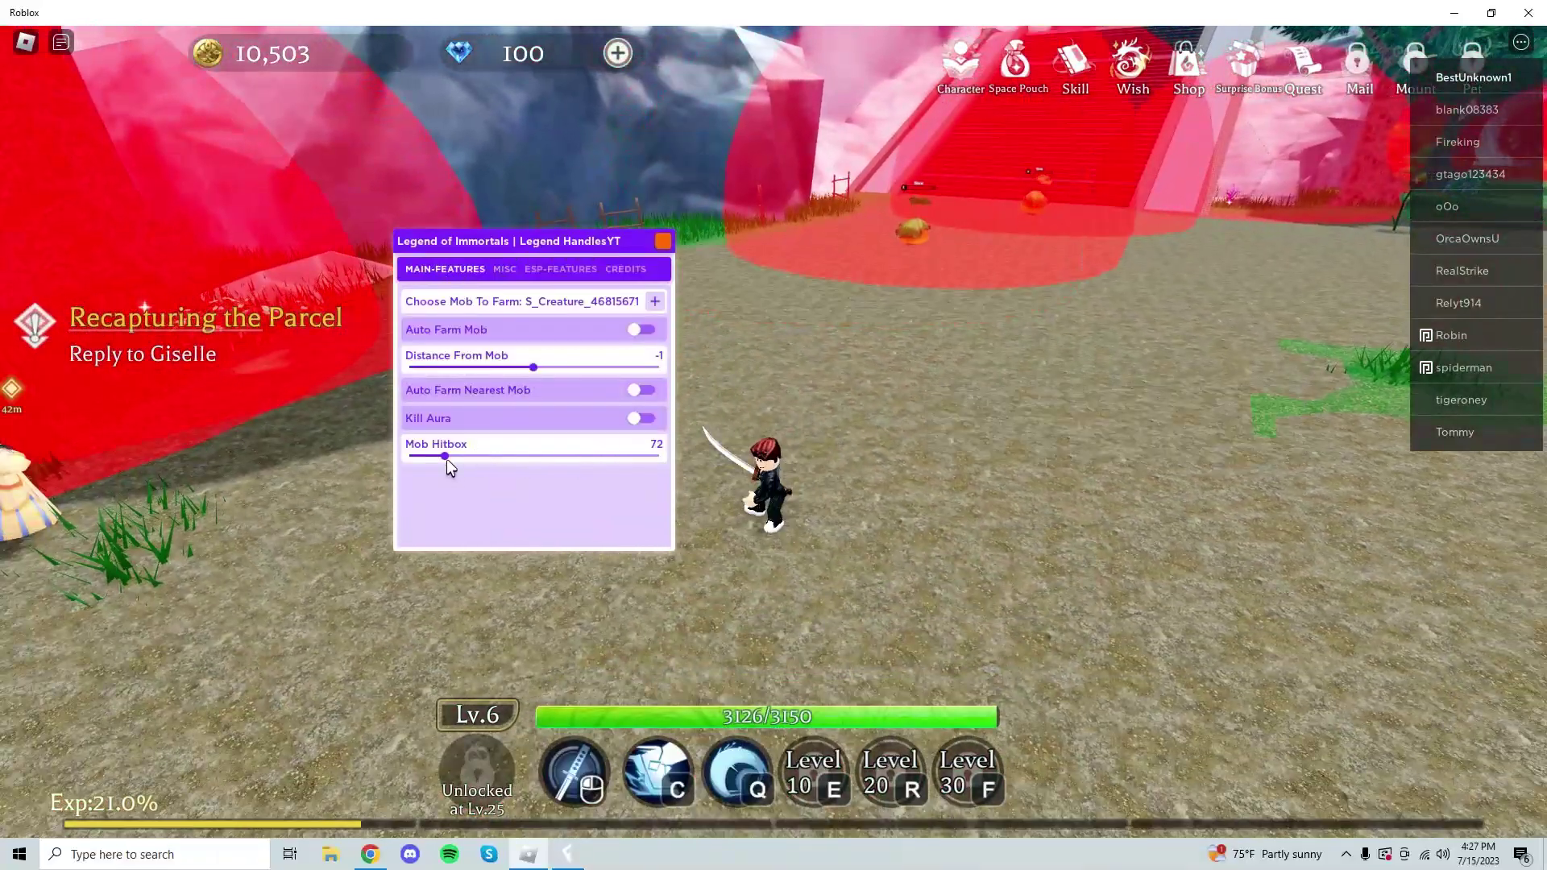
- Drag the Mob Hitbox slider from 72 to above 200
drag(446, 465, 517, 456)
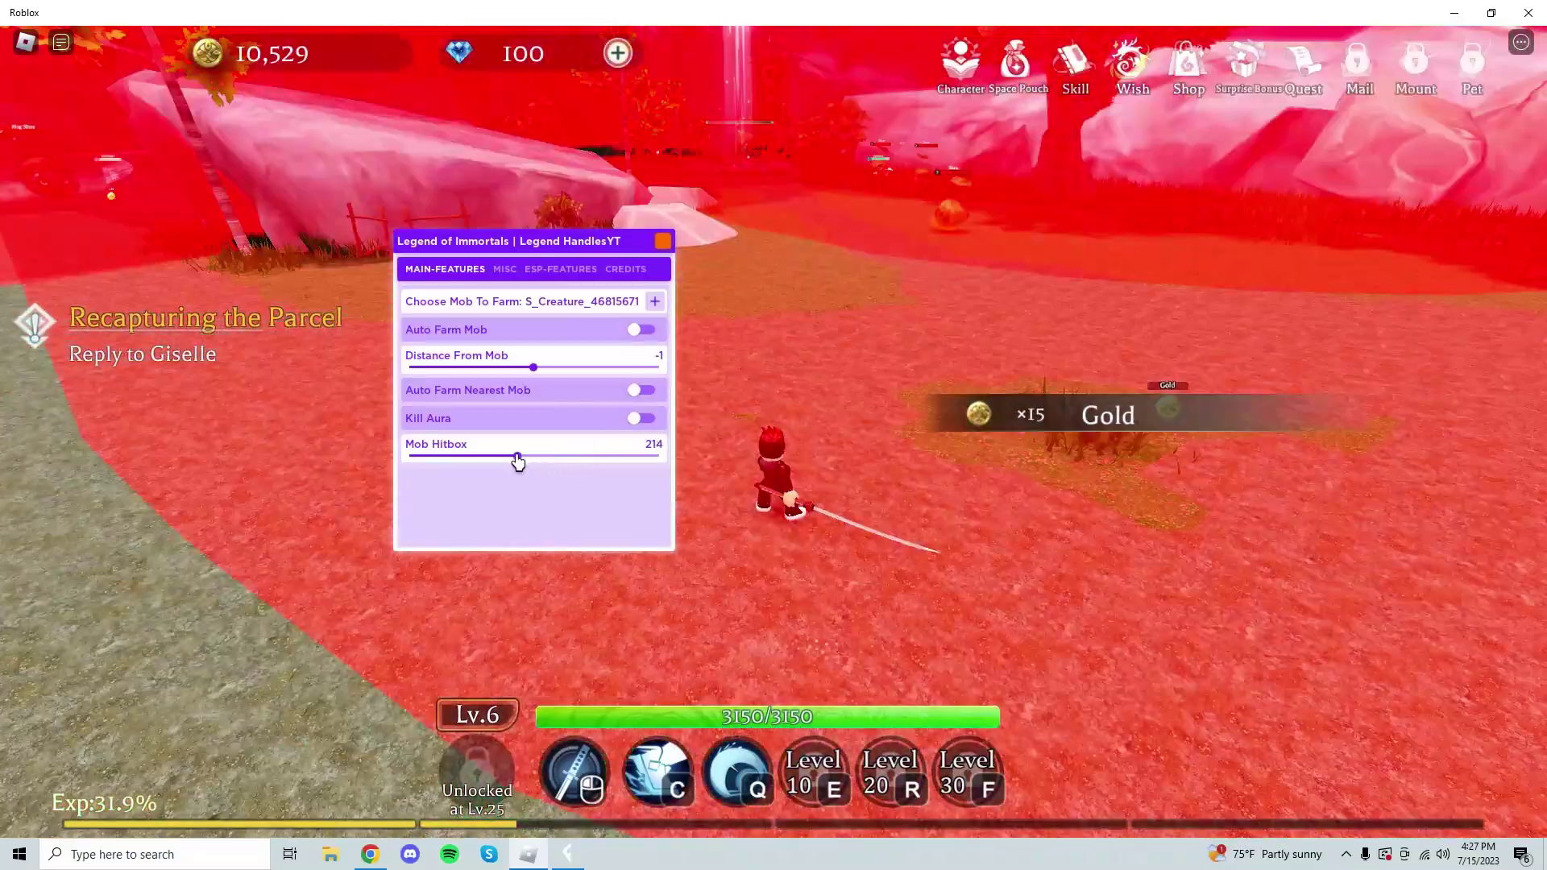
- Max the Mob Hitbox slider at 500 and start attacking nearby slimes
drag(517, 455, 658, 456)
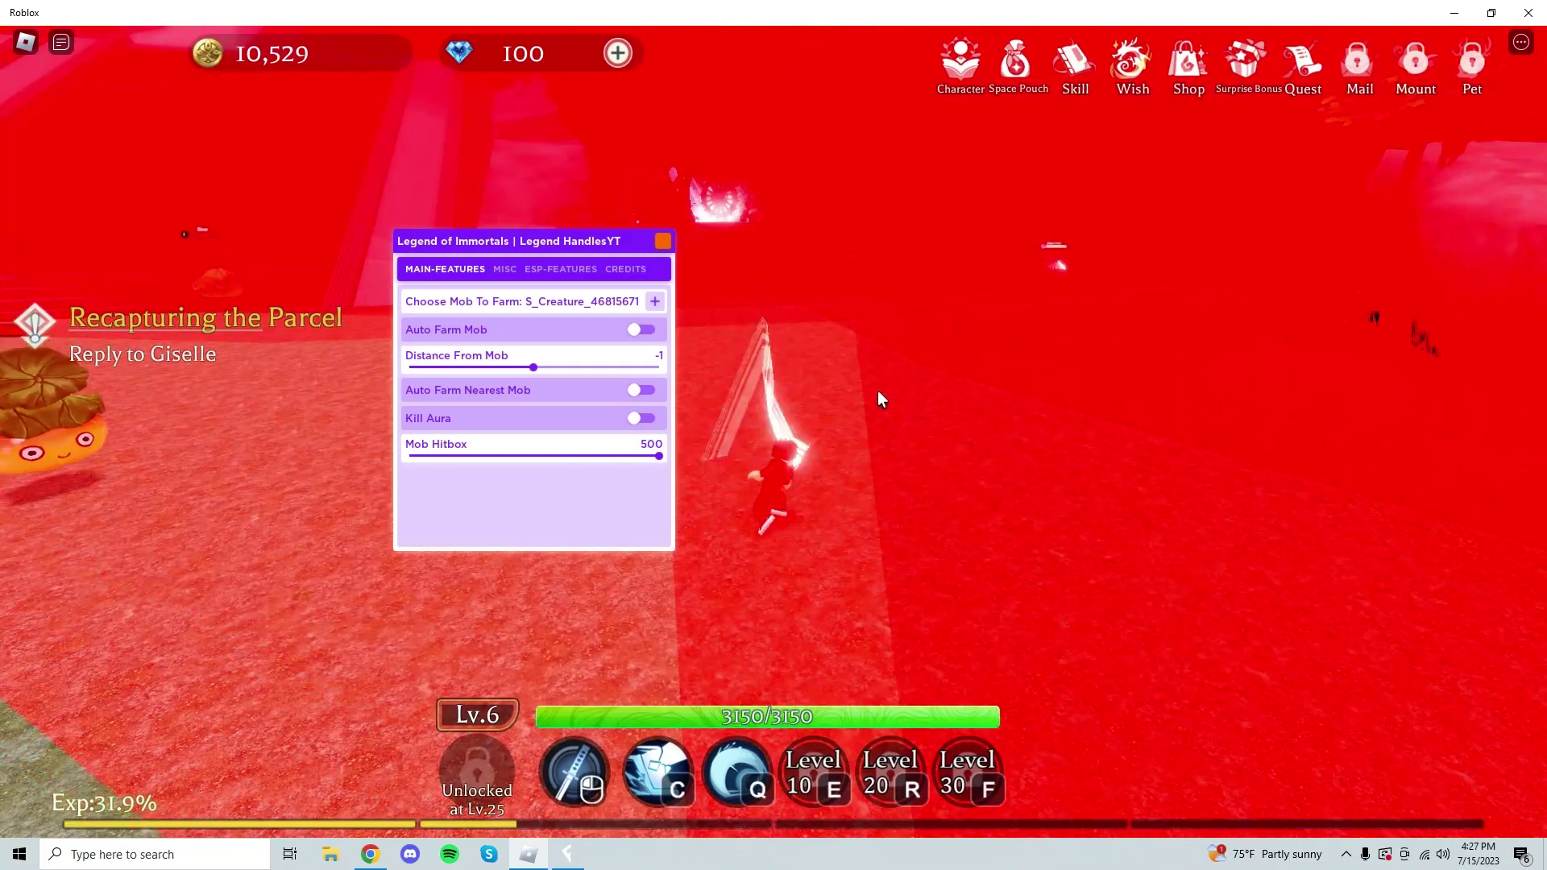
click(884, 401)
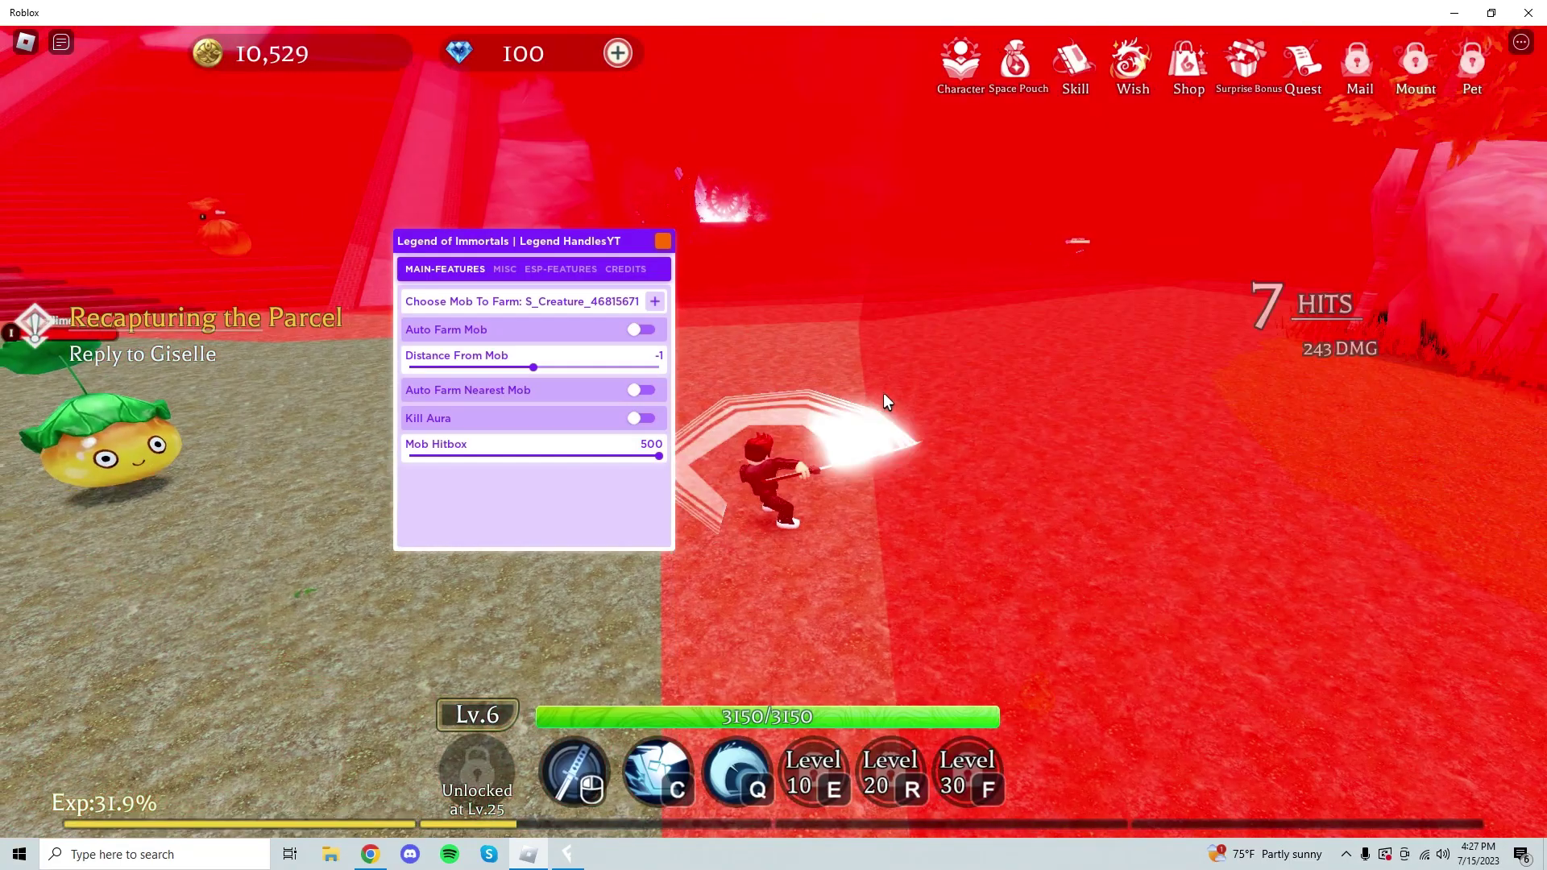
click(879, 391)
click(879, 393)
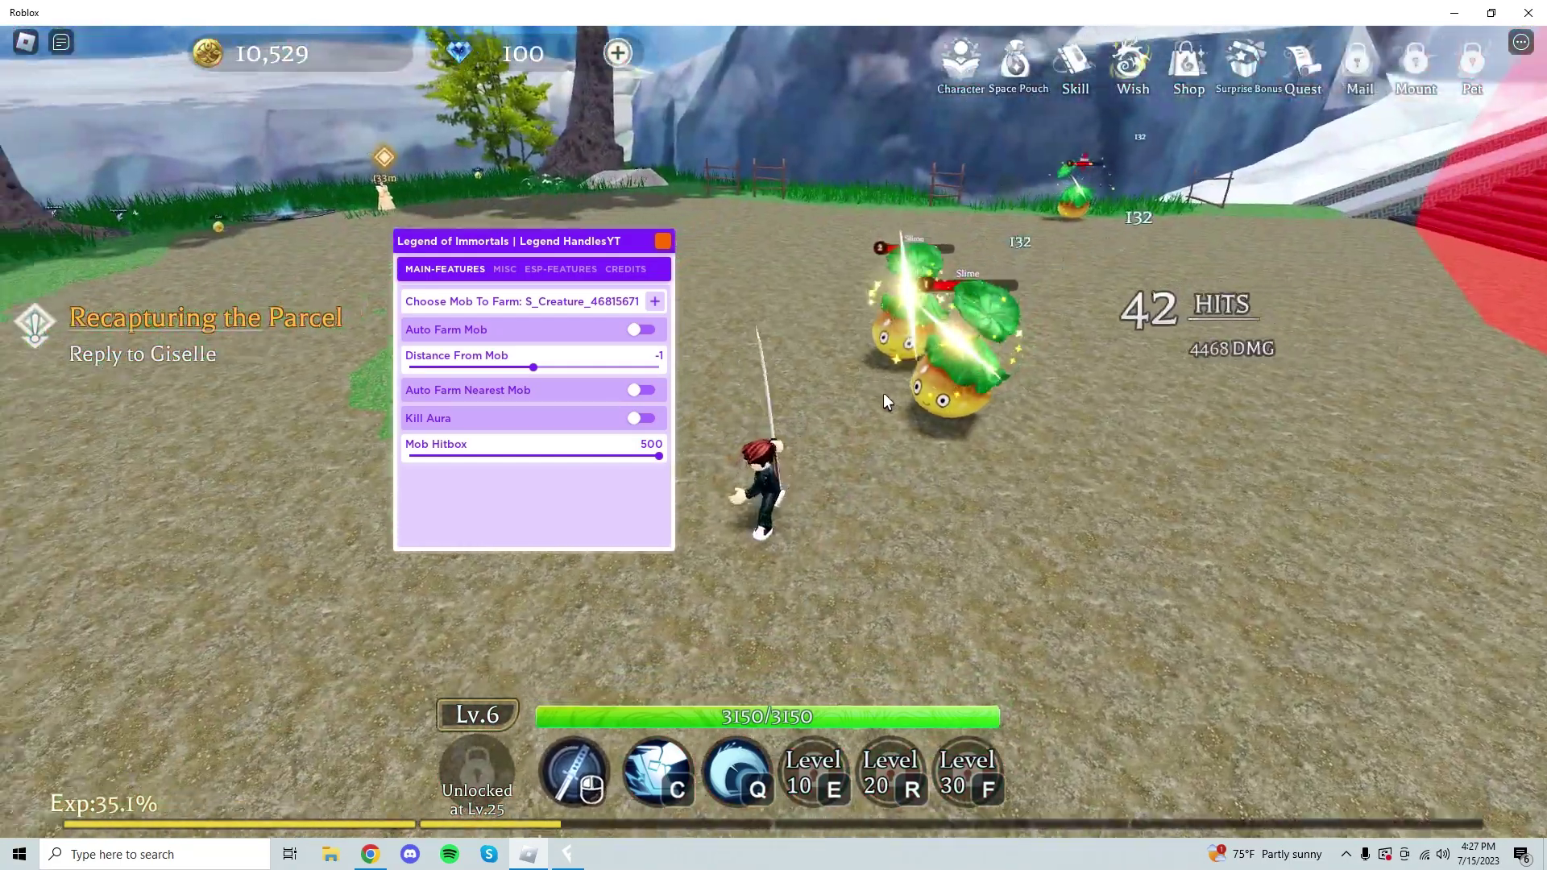
click(883, 401)
- Keep swinging the sword at slimes until the character reaches level 7
click(883, 401)
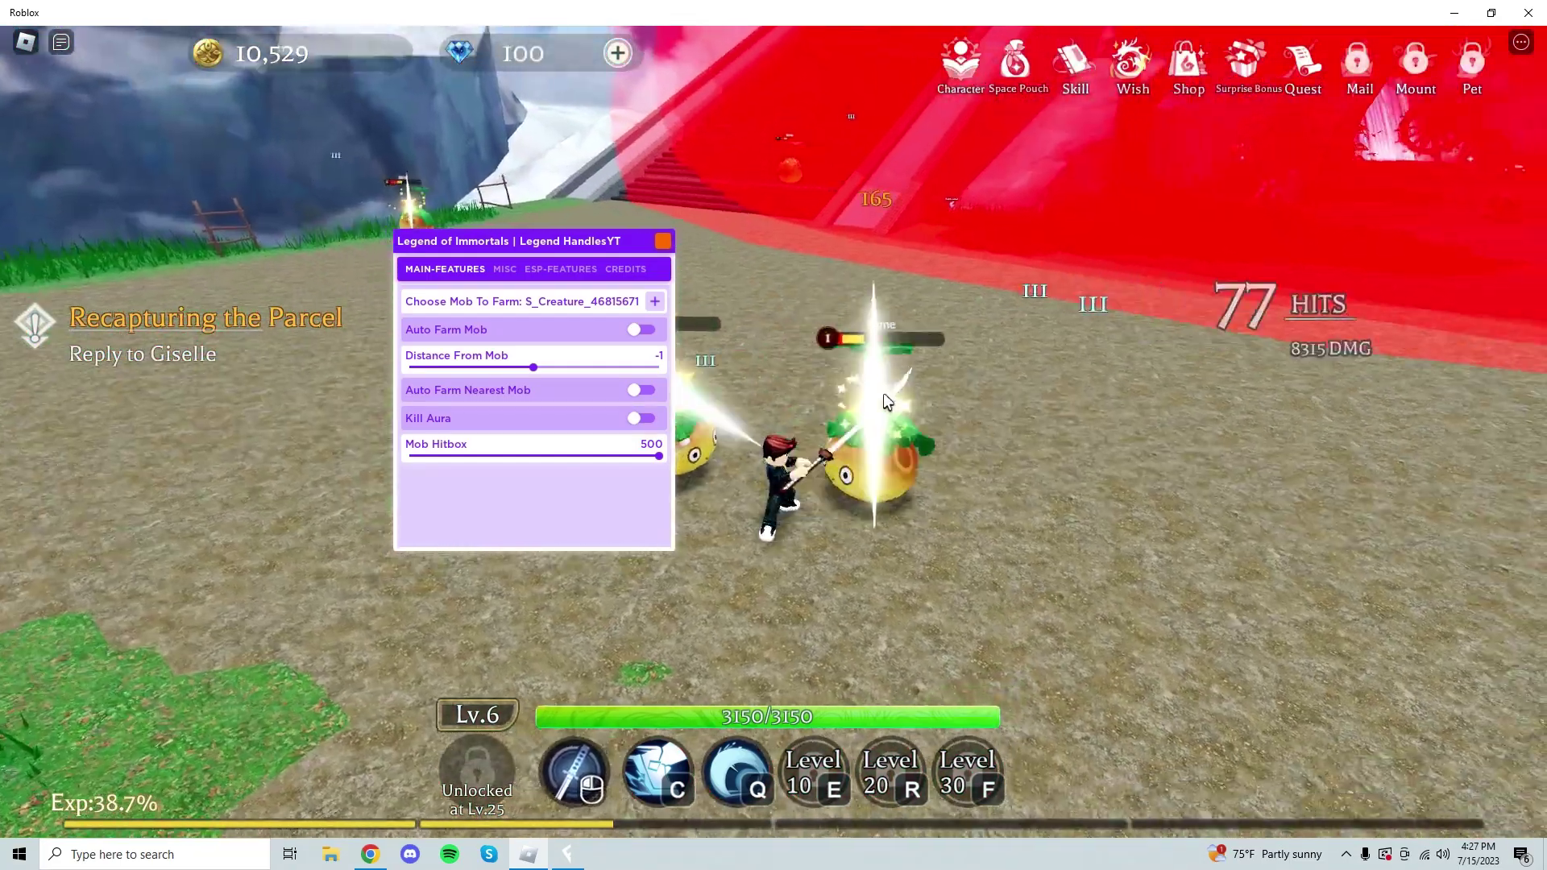
click(884, 393)
click(884, 393)
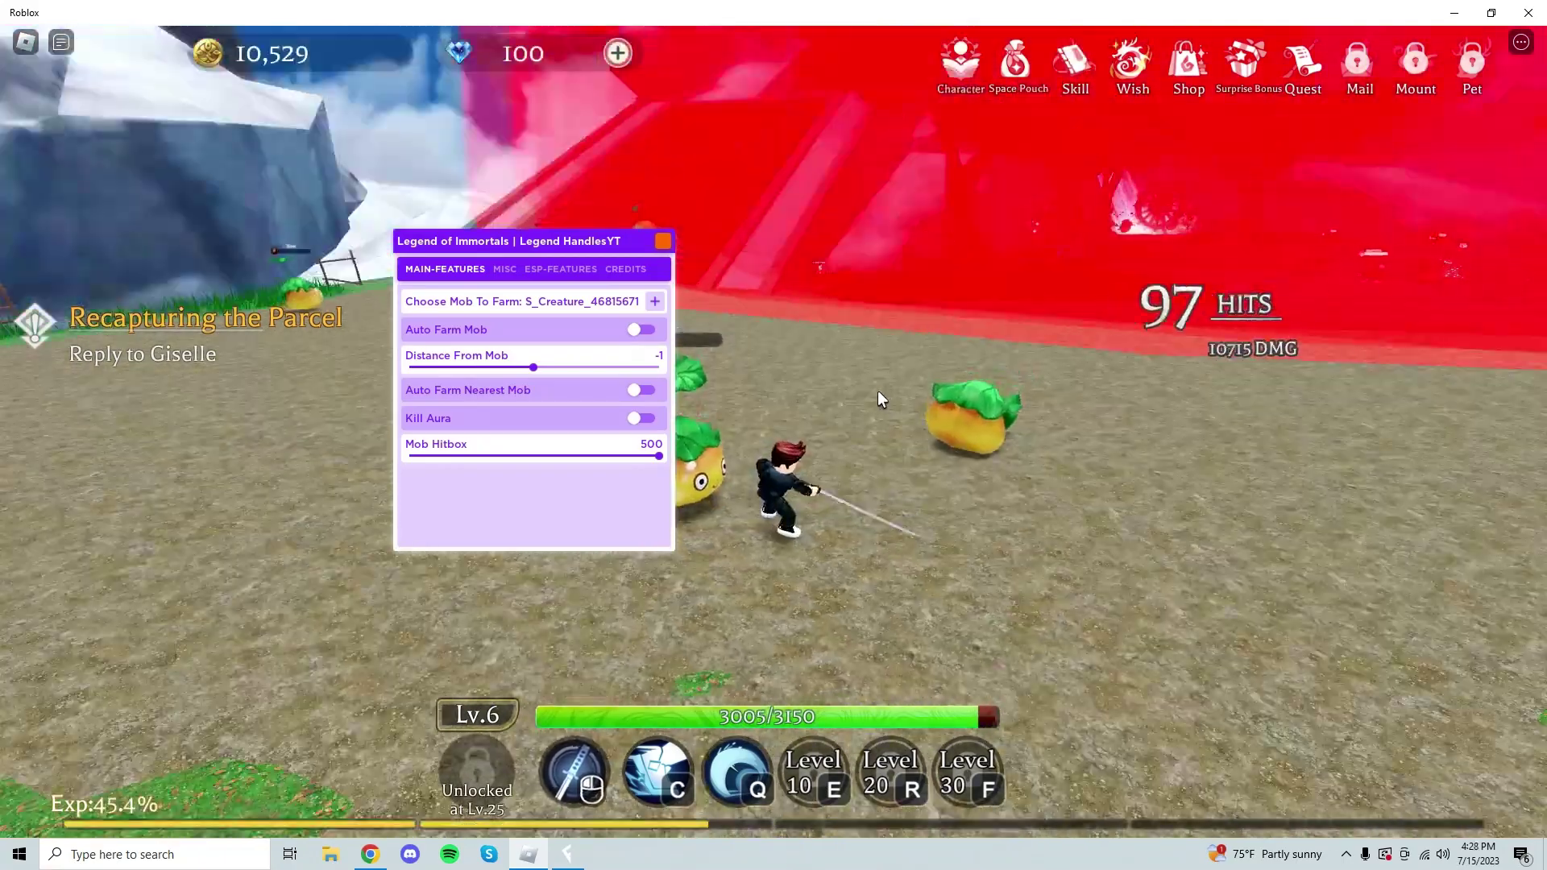
click(883, 393)
click(883, 393)
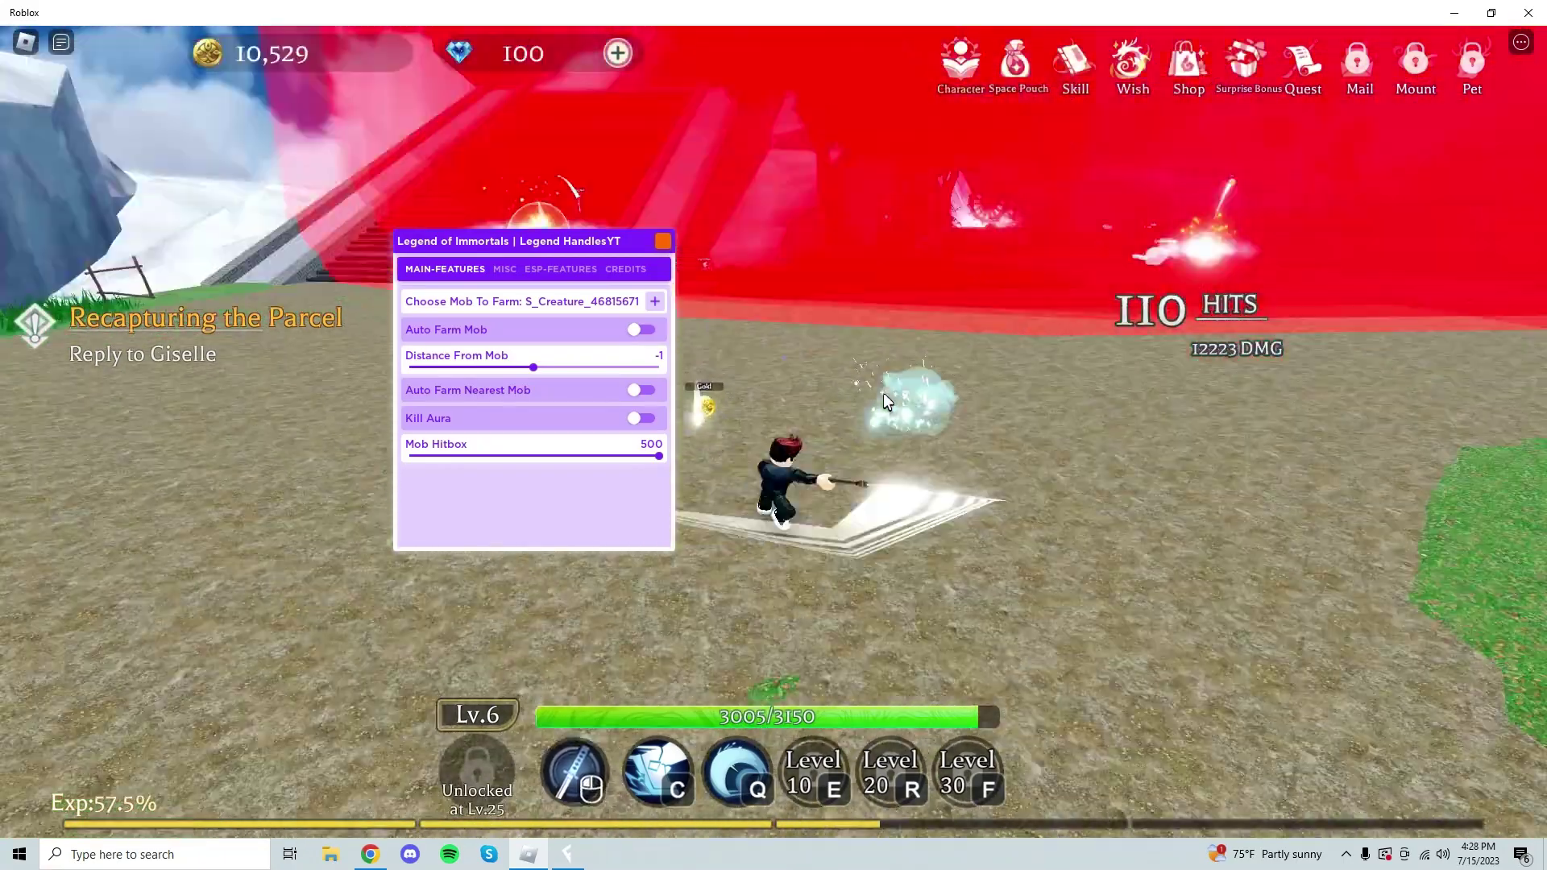
click(883, 394)
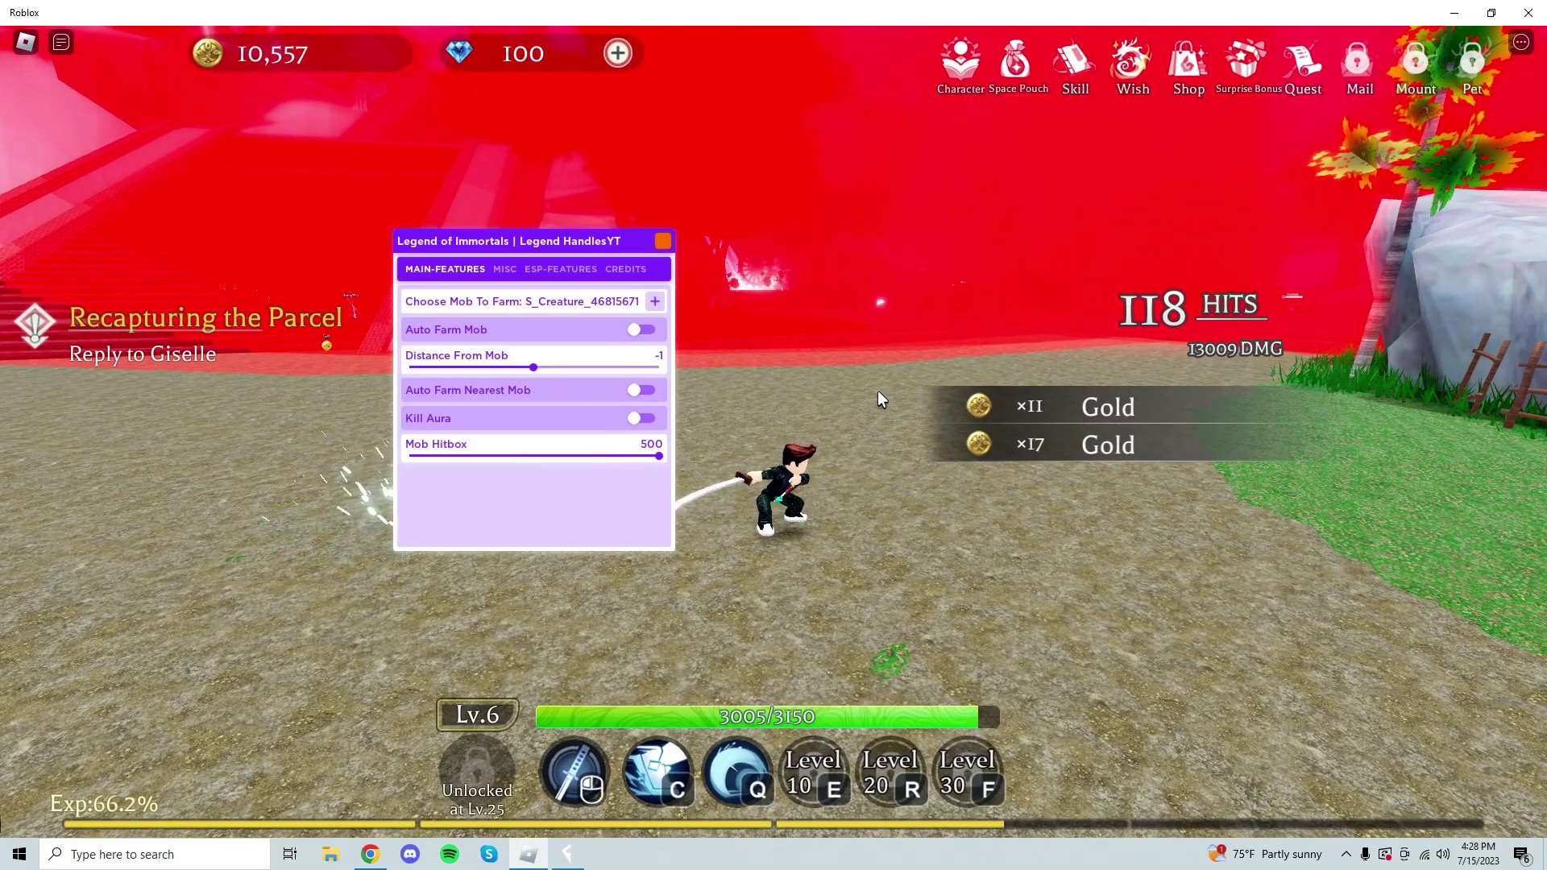
click(877, 390)
click(877, 391)
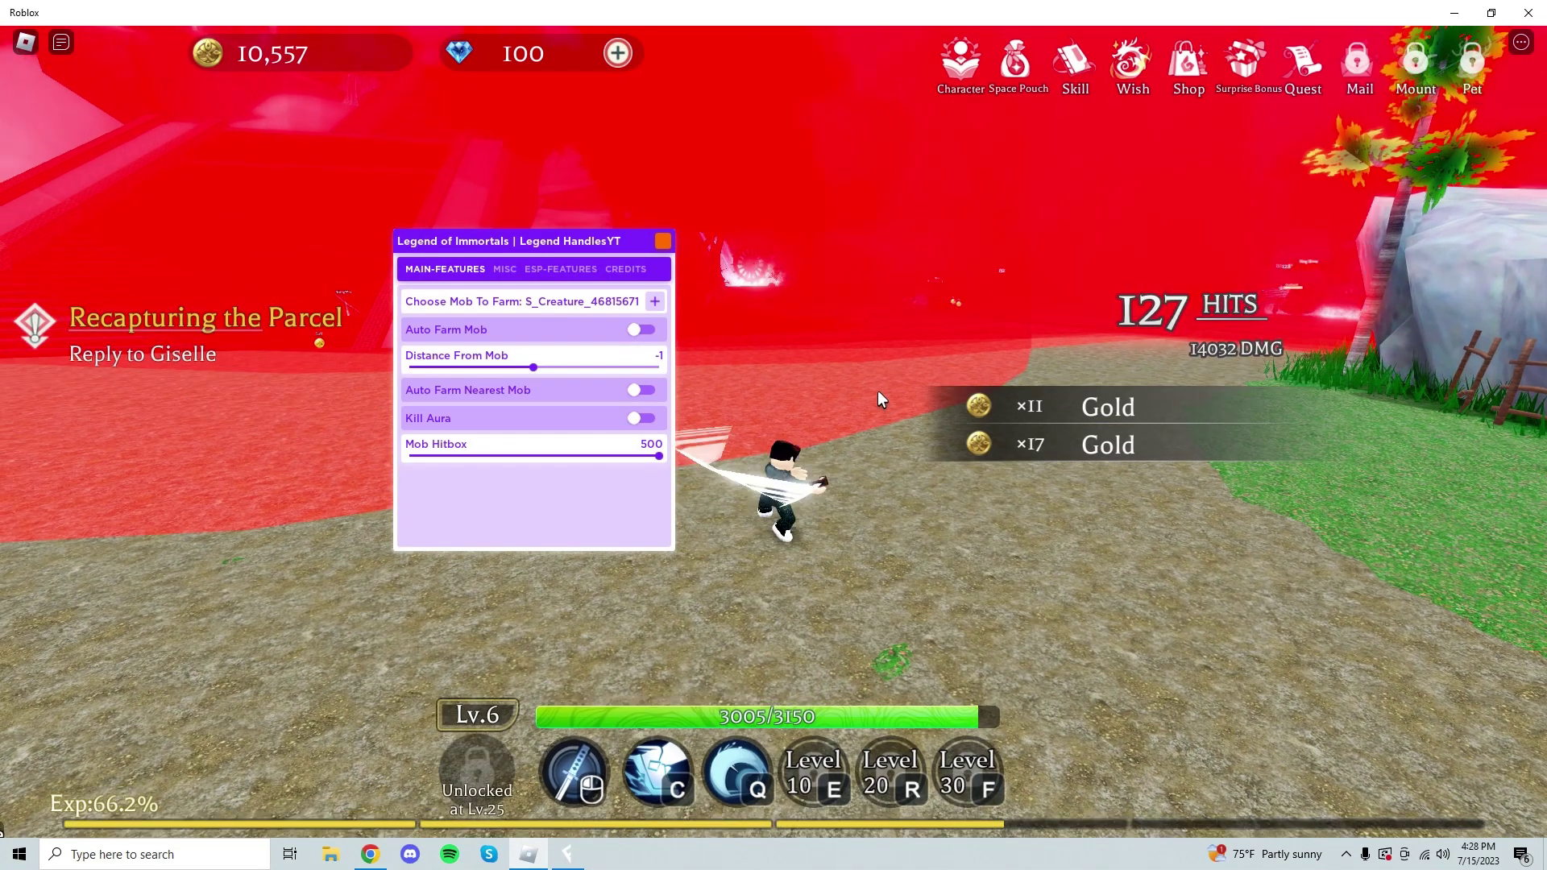
click(877, 391)
click(877, 390)
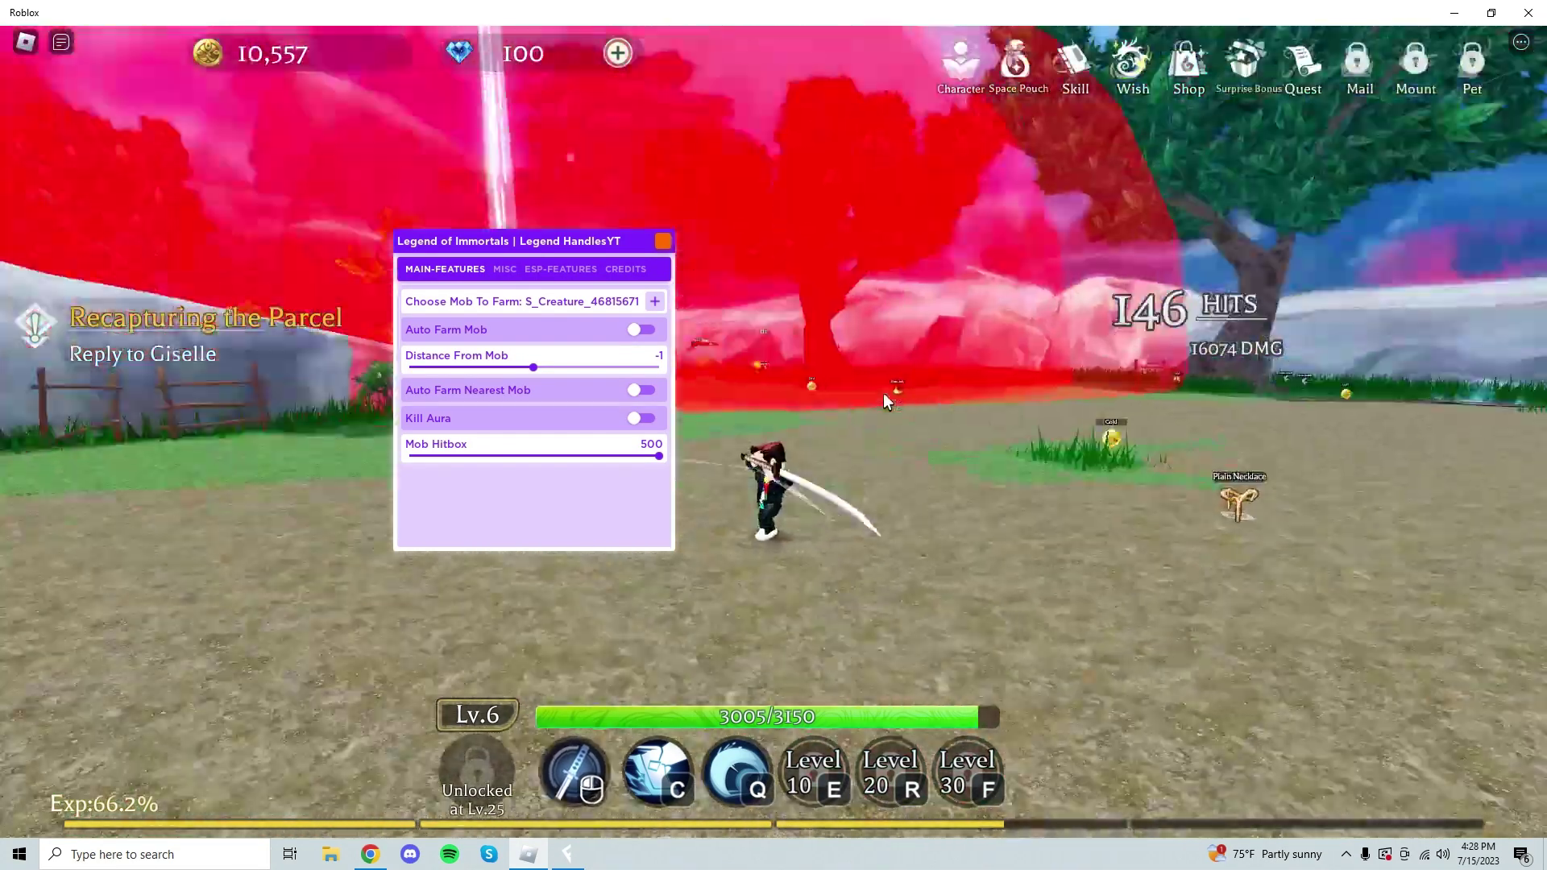
click(878, 390)
click(878, 390)
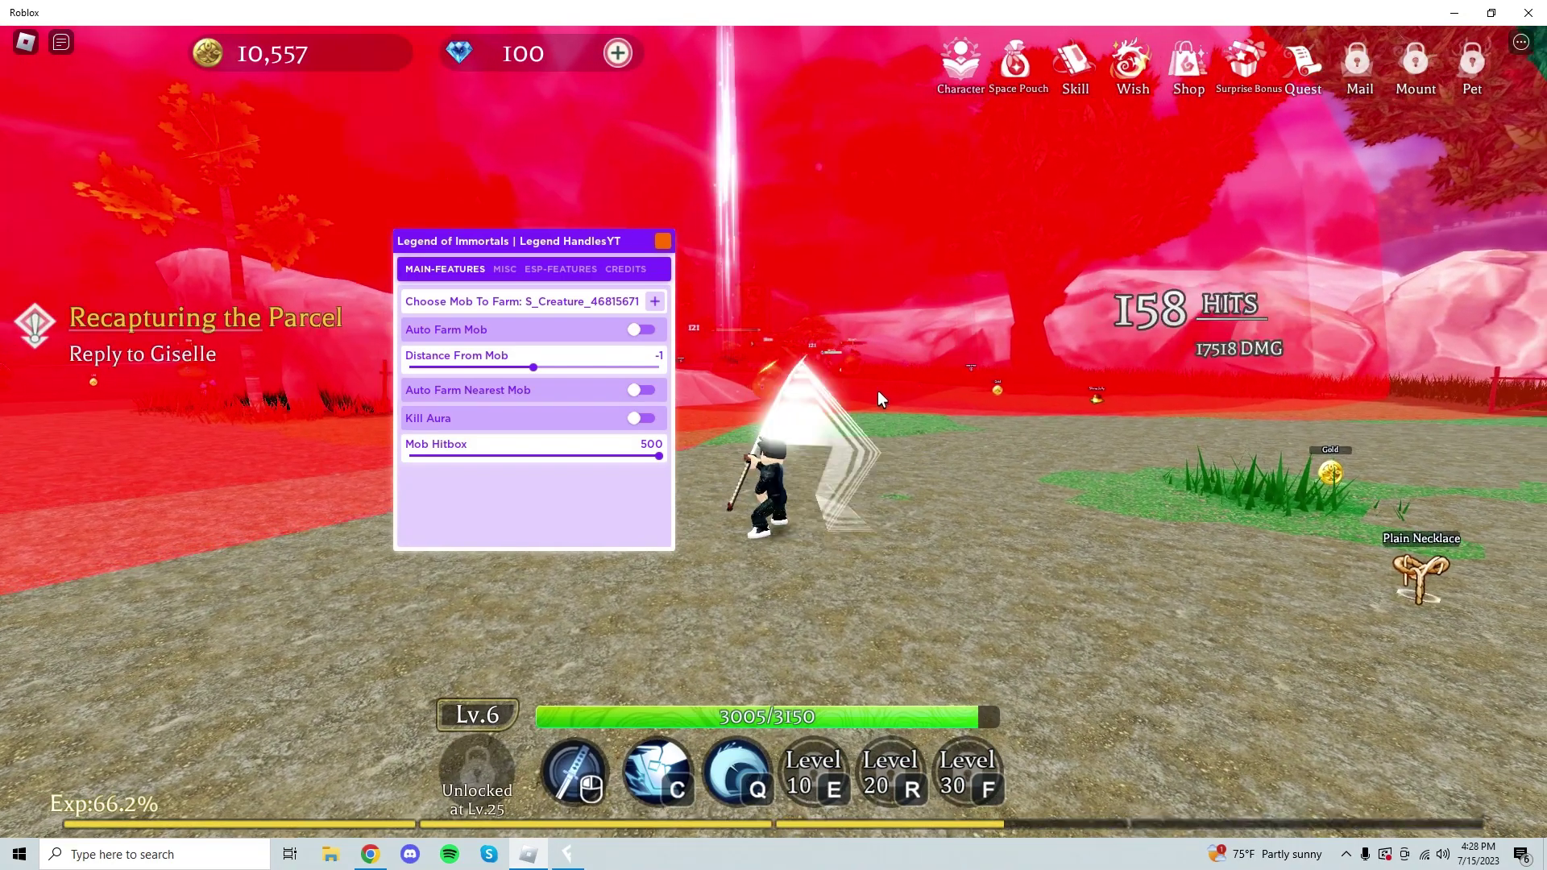
click(877, 390)
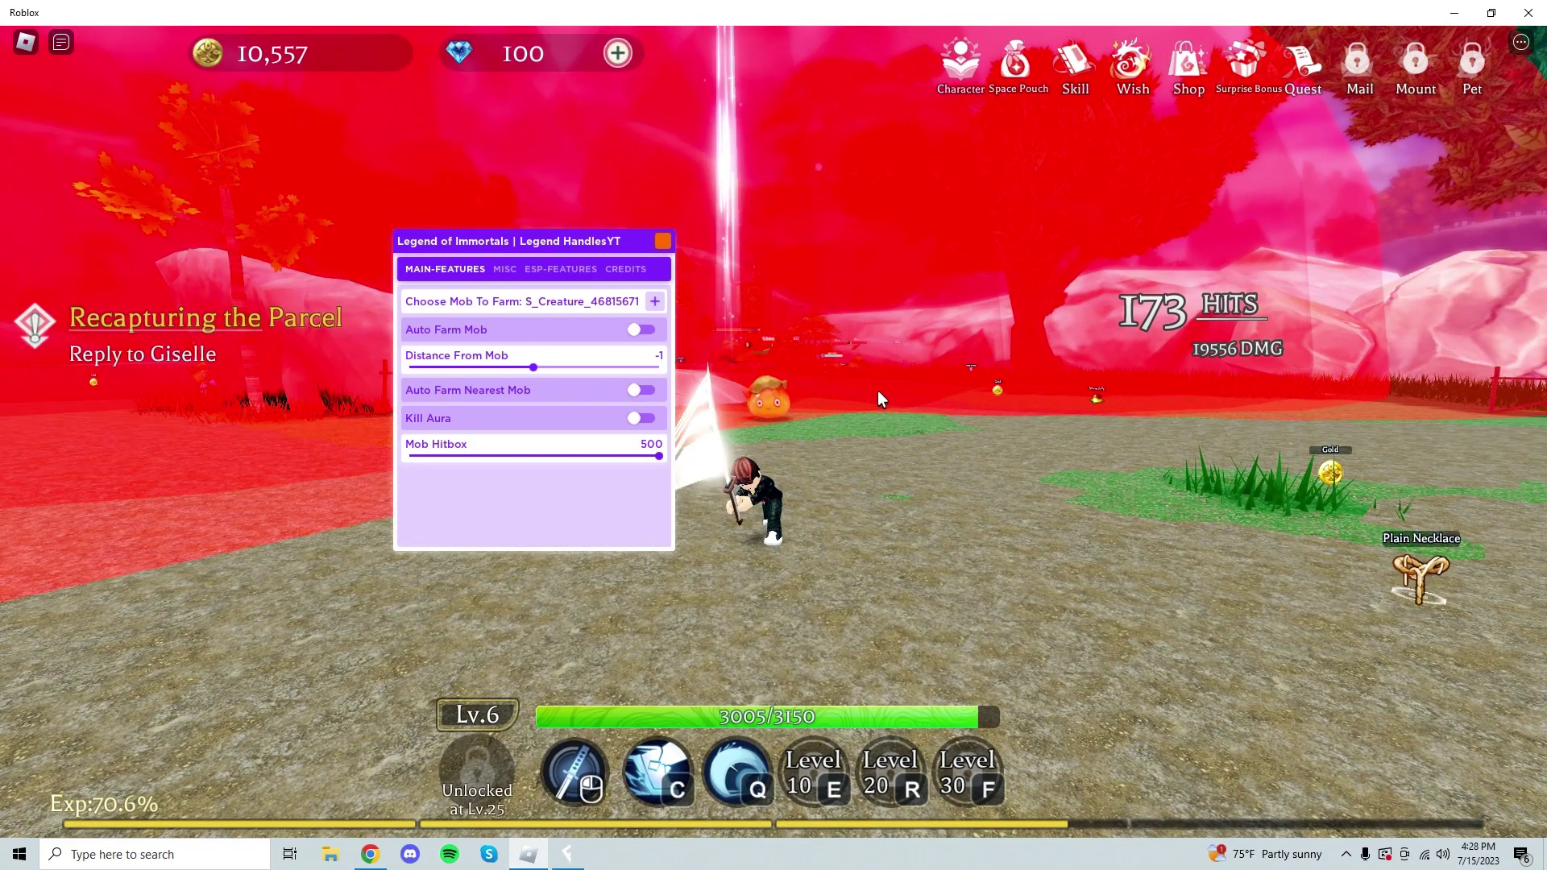
click(878, 390)
click(878, 389)
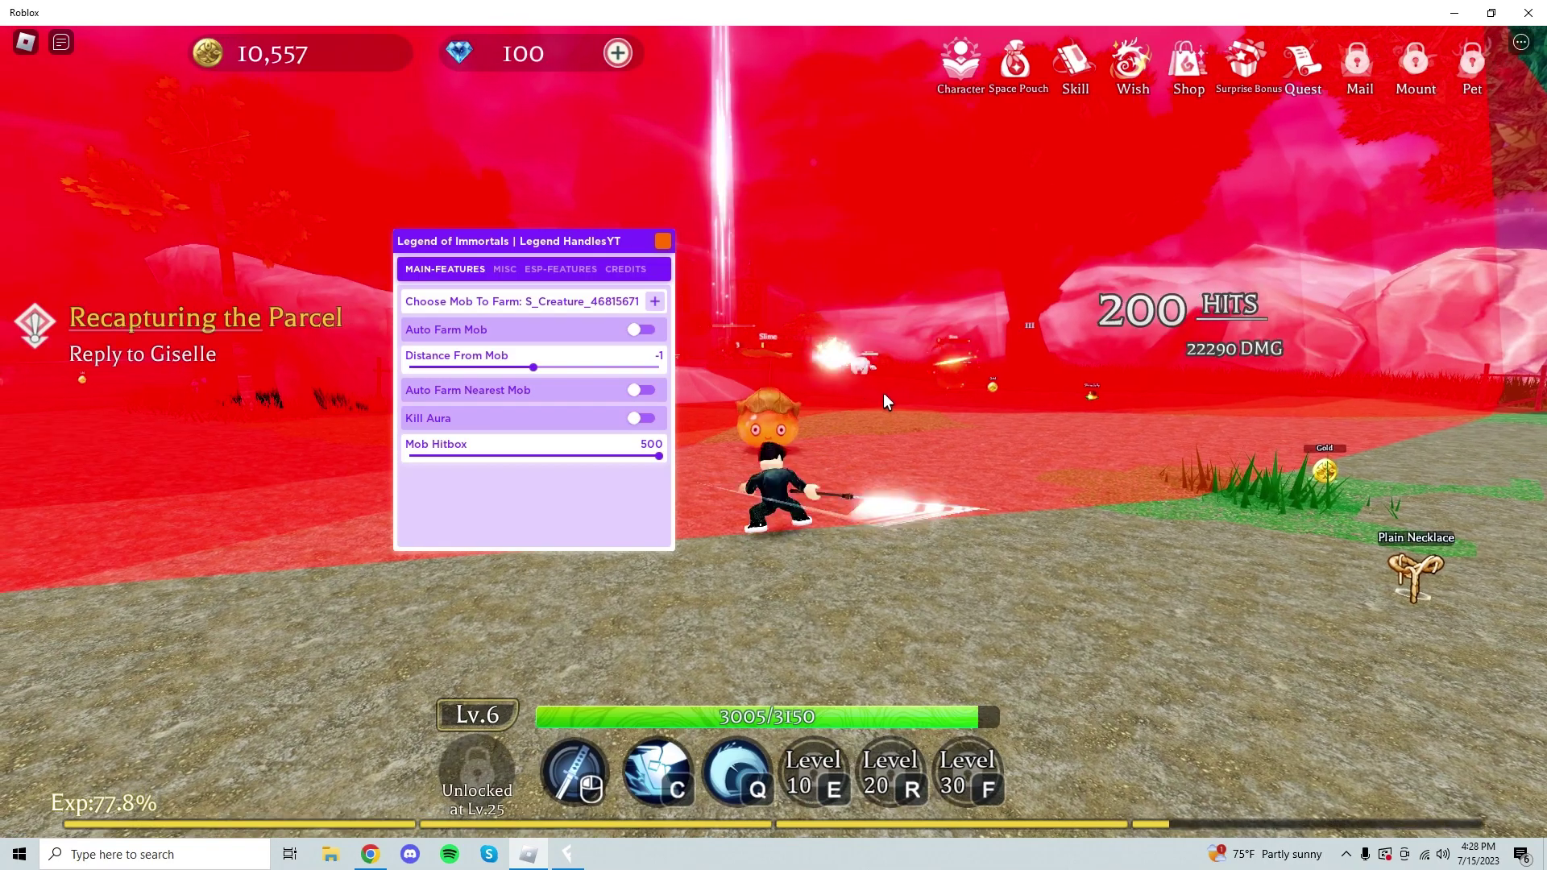
click(877, 390)
click(883, 393)
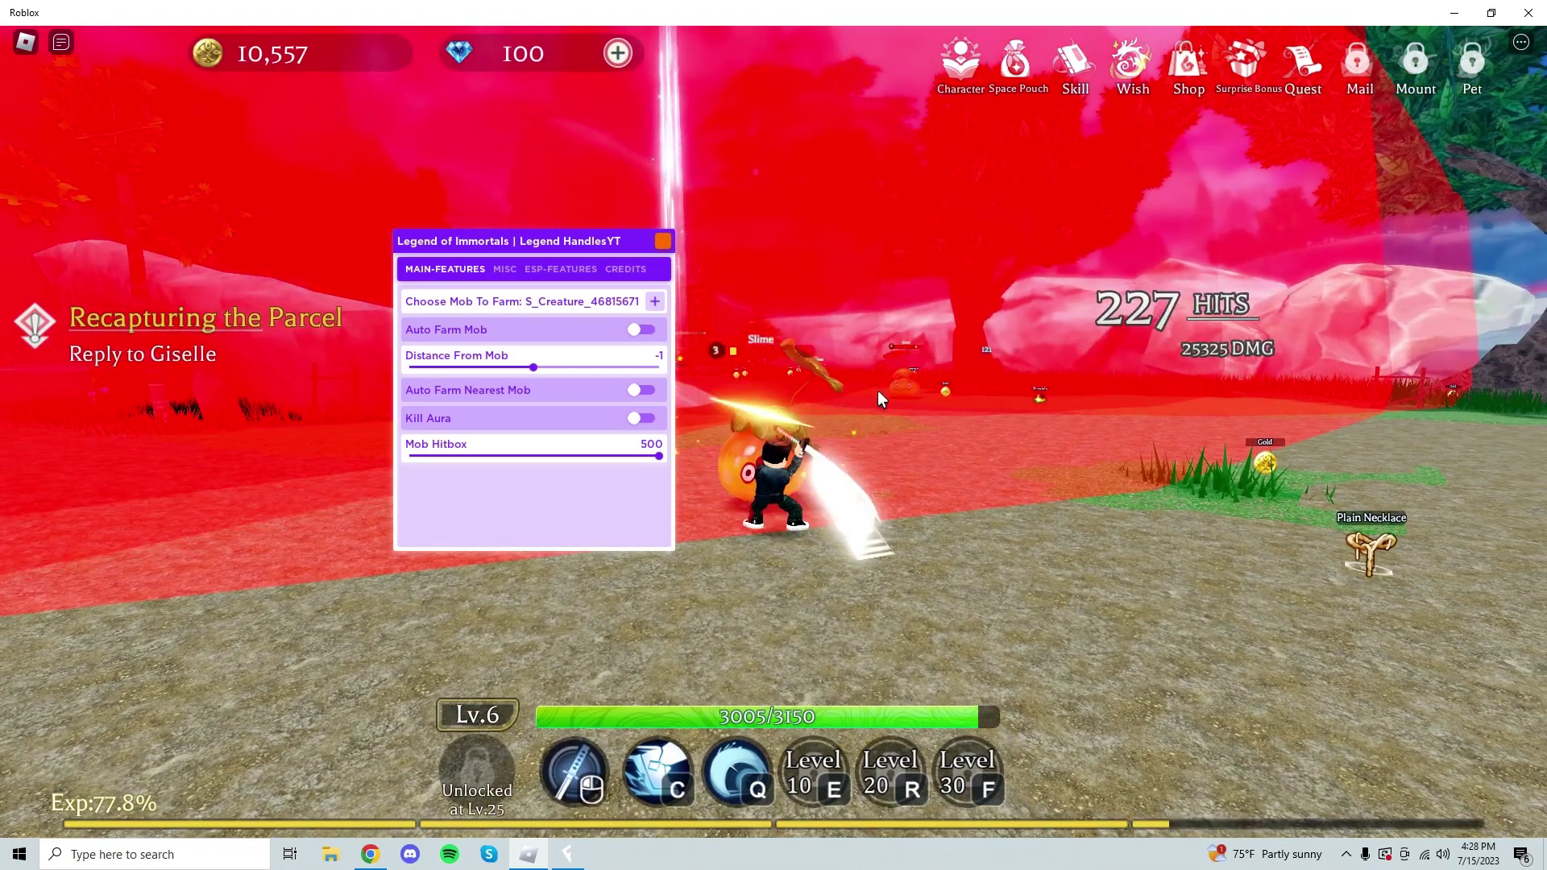
click(877, 391)
click(878, 390)
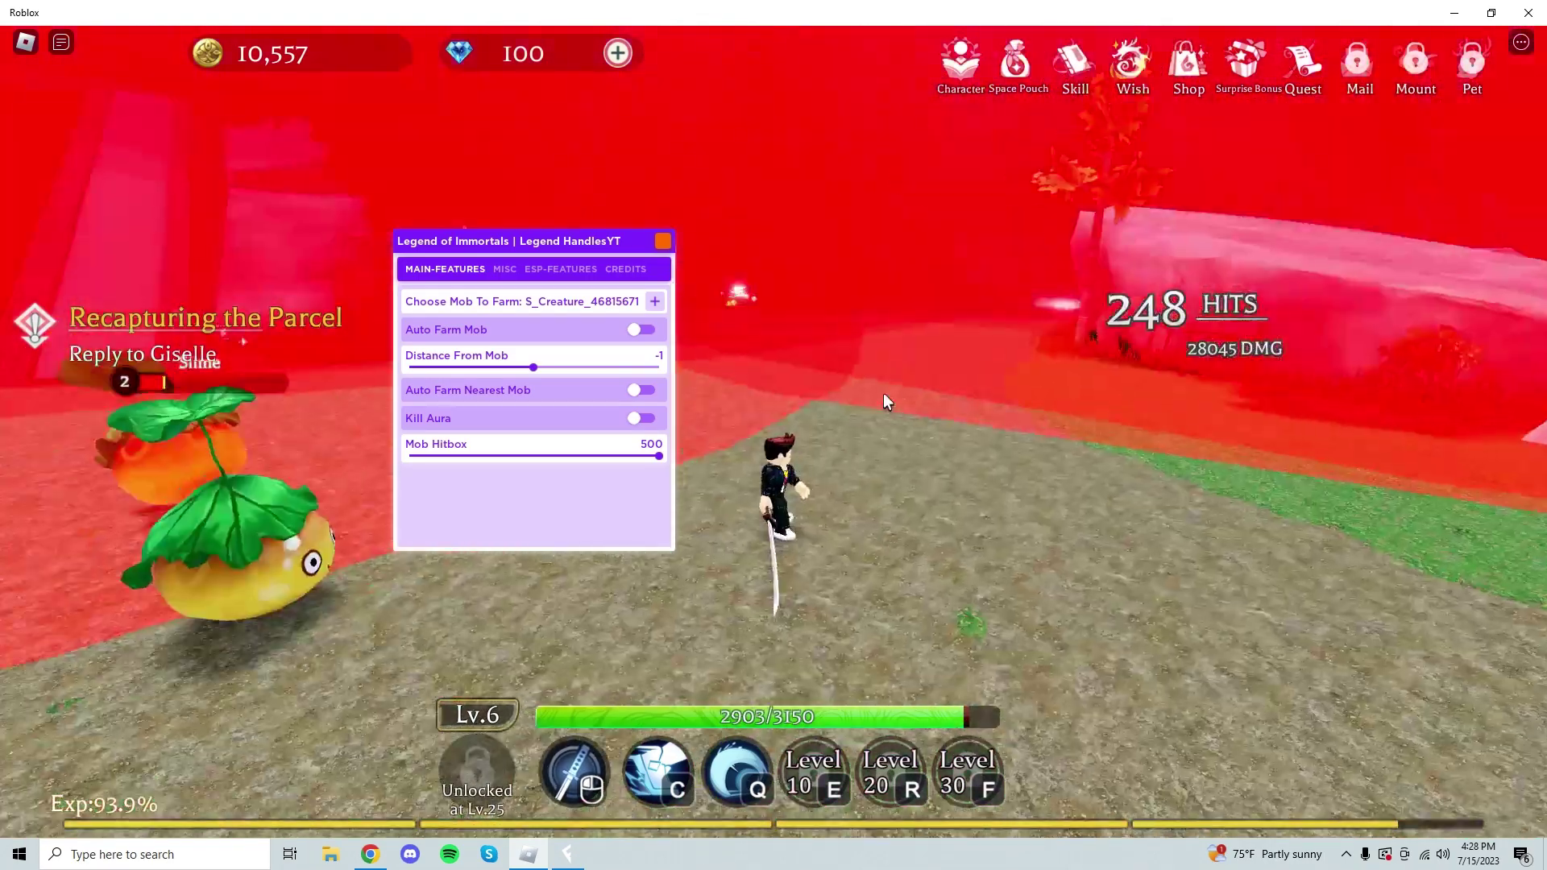
click(884, 401)
click(877, 391)
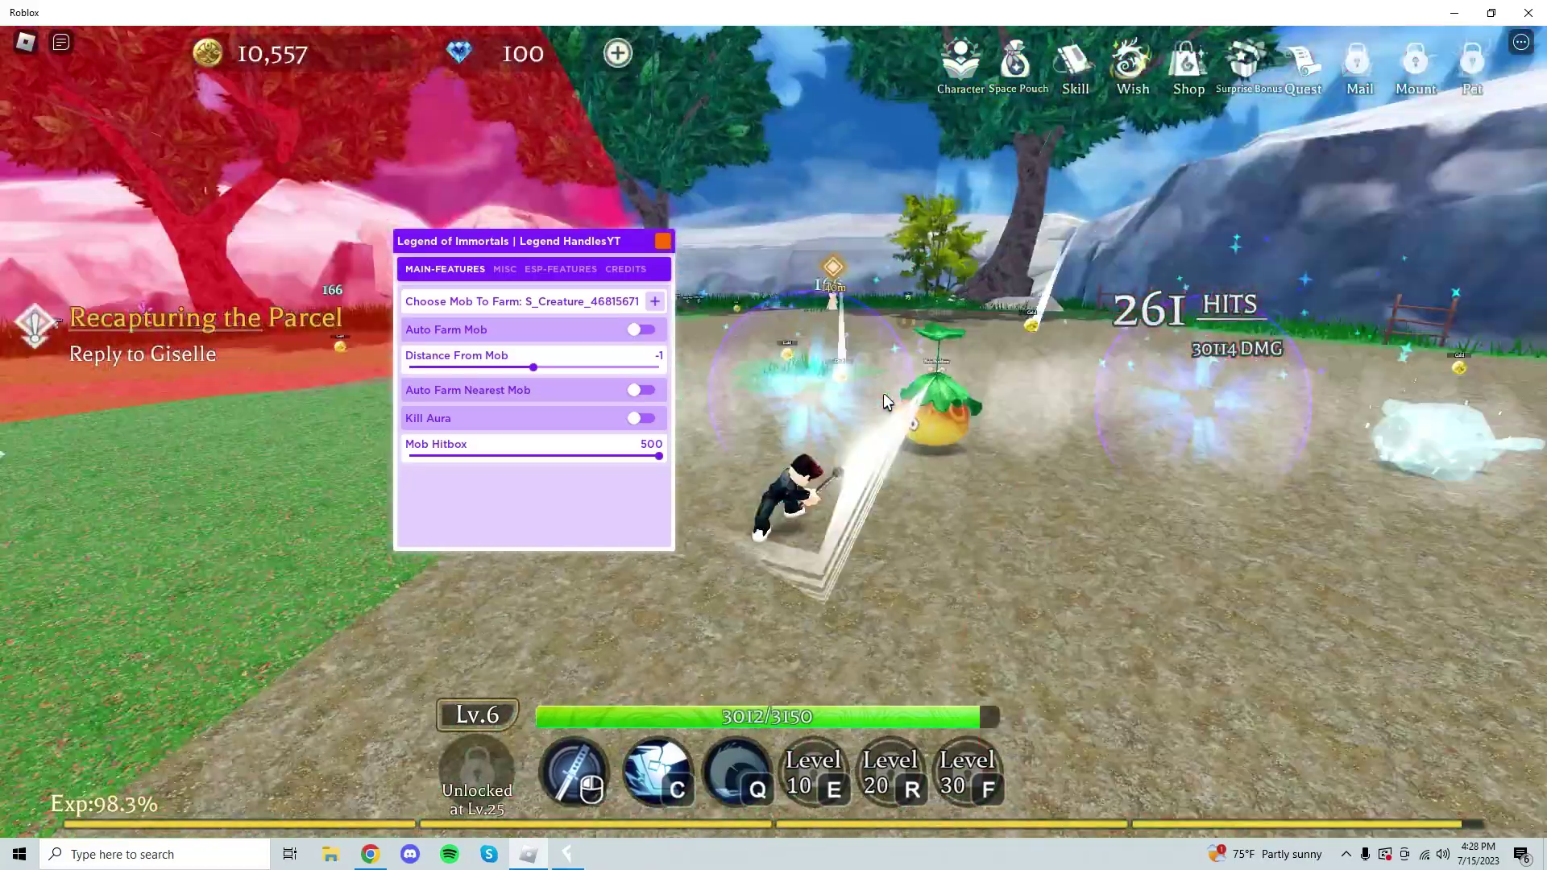
click(878, 390)
click(884, 392)
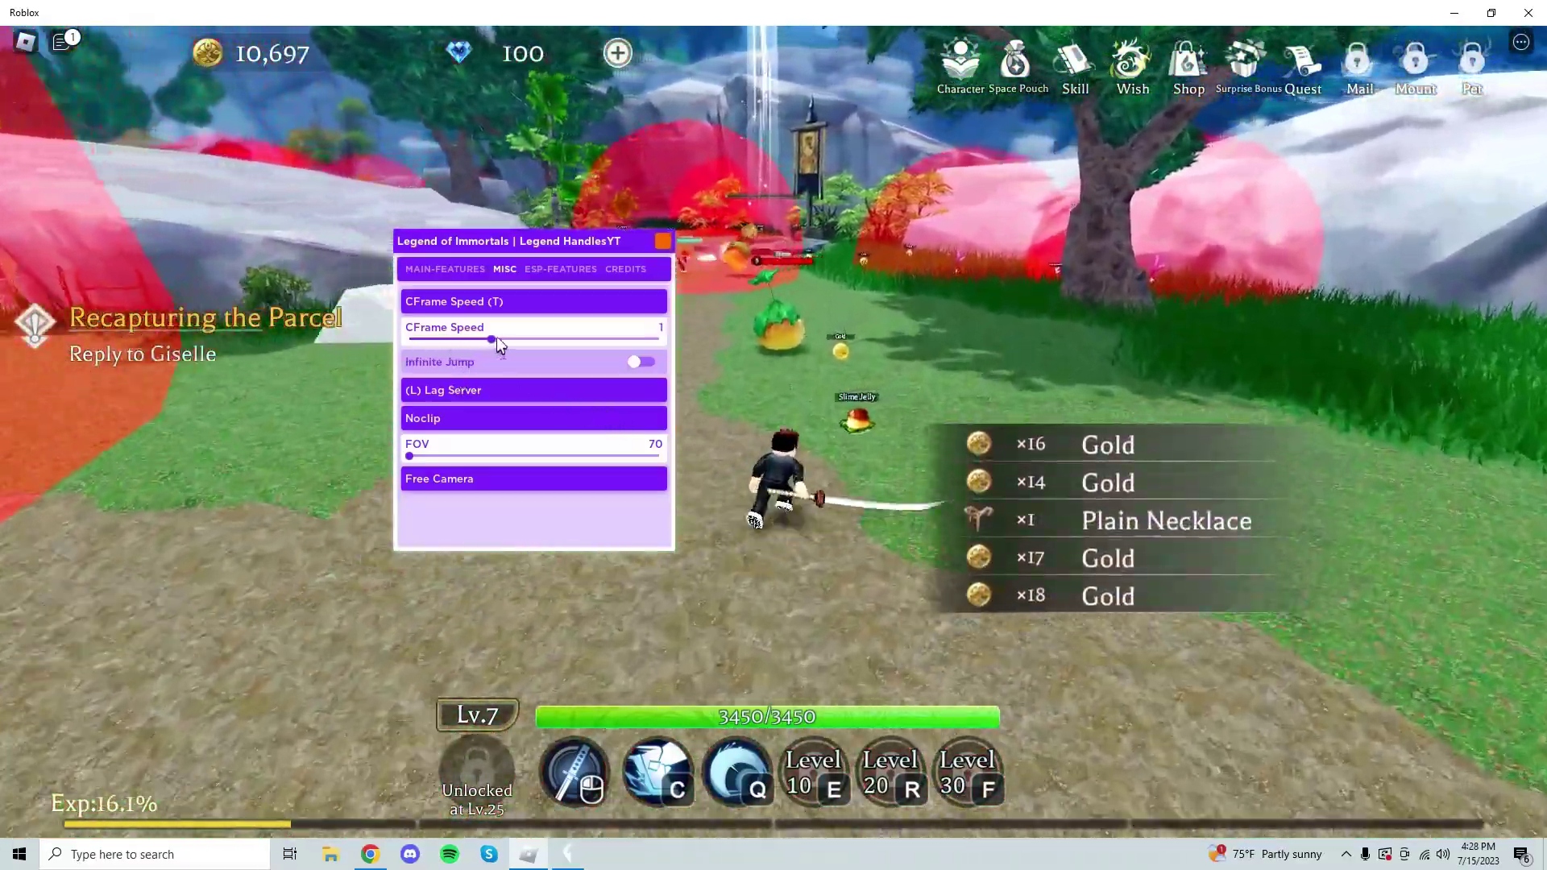
- Raise the MISC tab's CFrame Speed slider from 0 to 2
drag(442, 337, 522, 337)
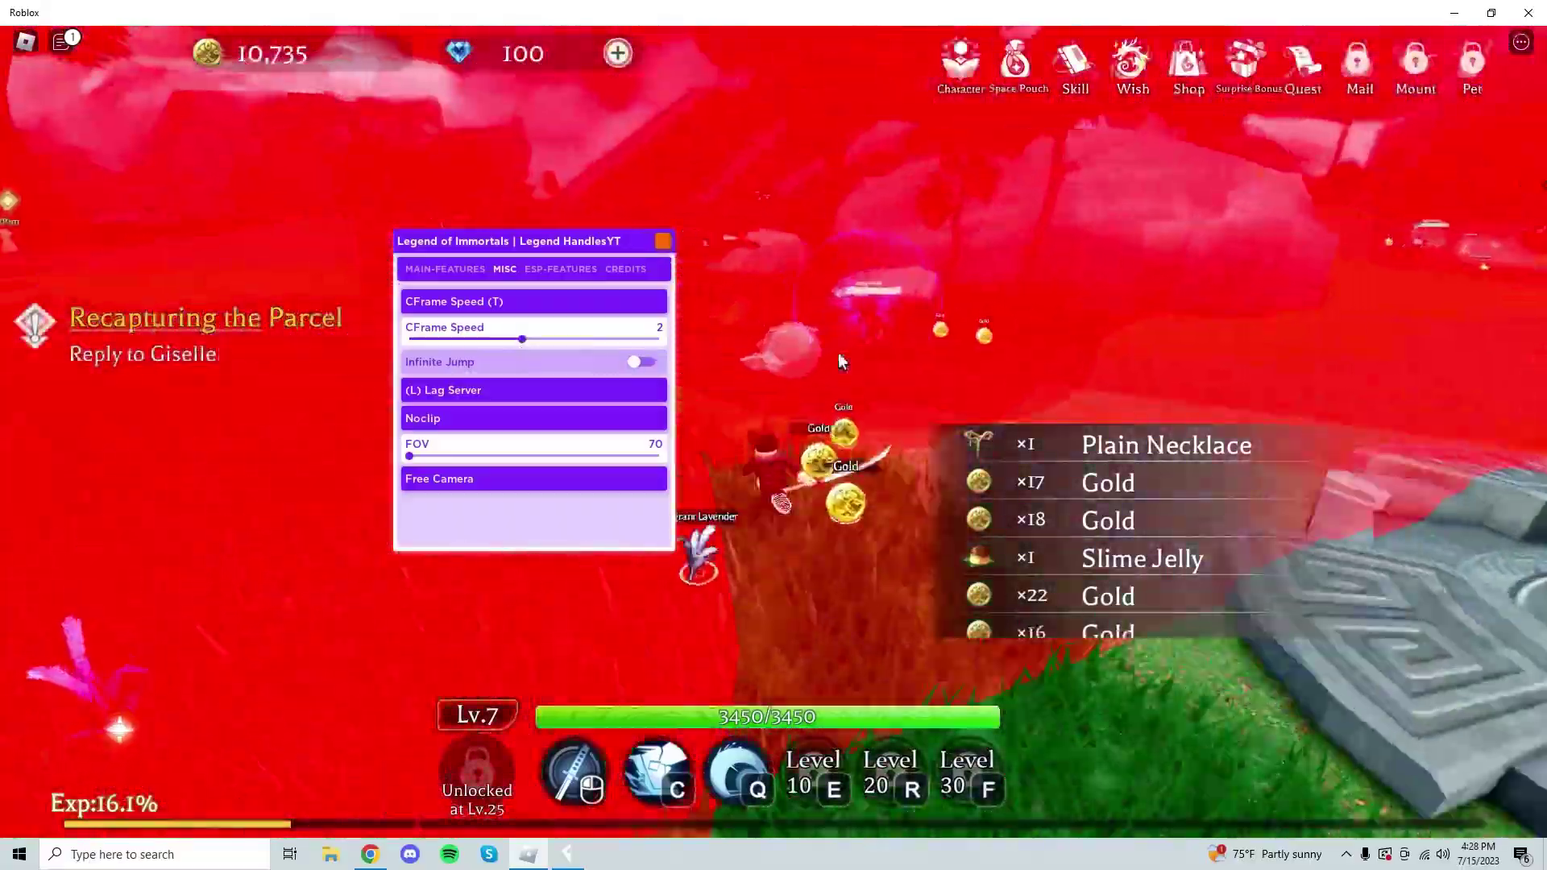